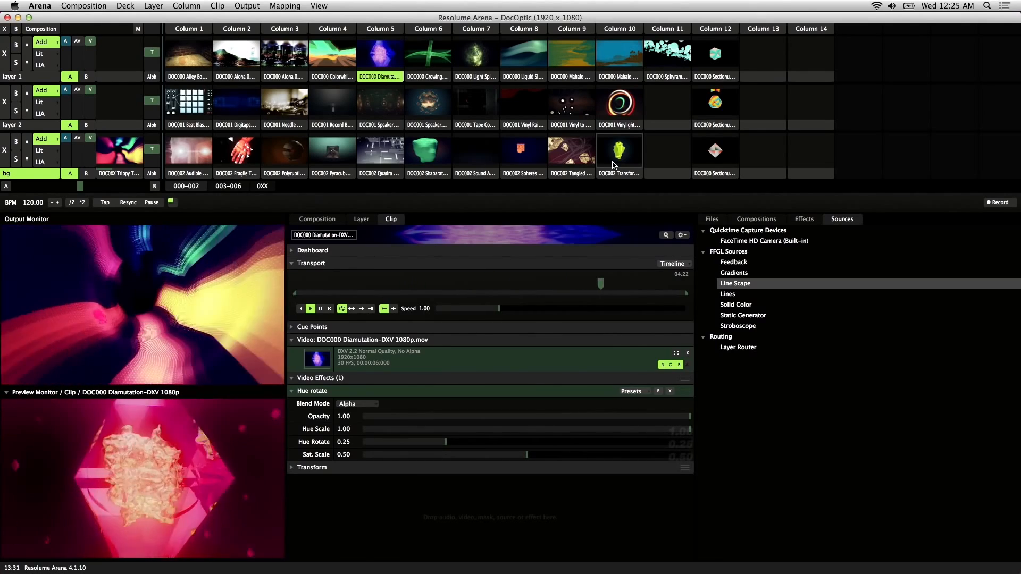
Select the DOC002 Fragile Touch clip thumbnail in the bg layer.
click(249, 176)
Launch Fragile Touch and expand its Transport and Cue Points sections in the Clip tab.
click(238, 156)
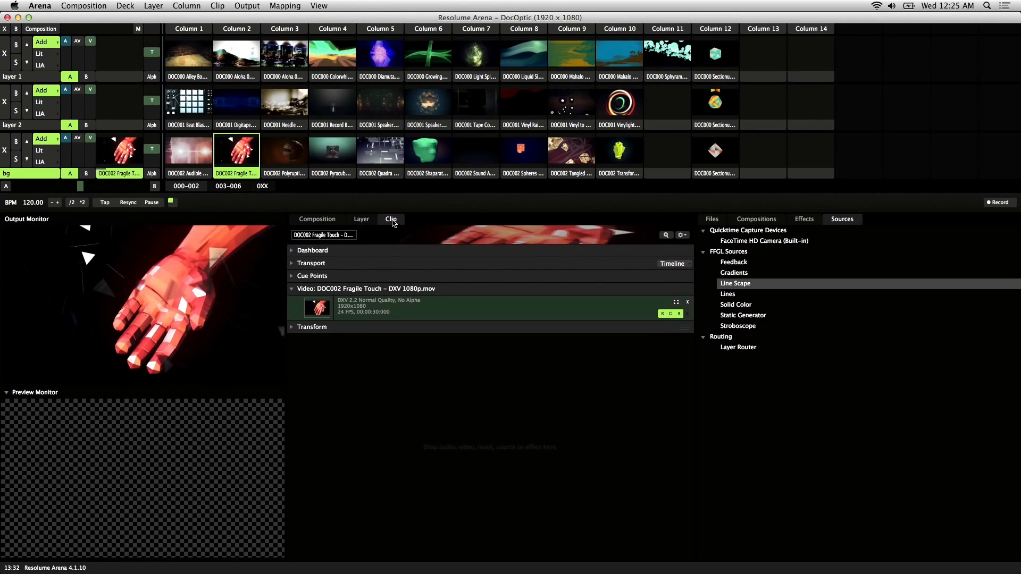
click(306, 263)
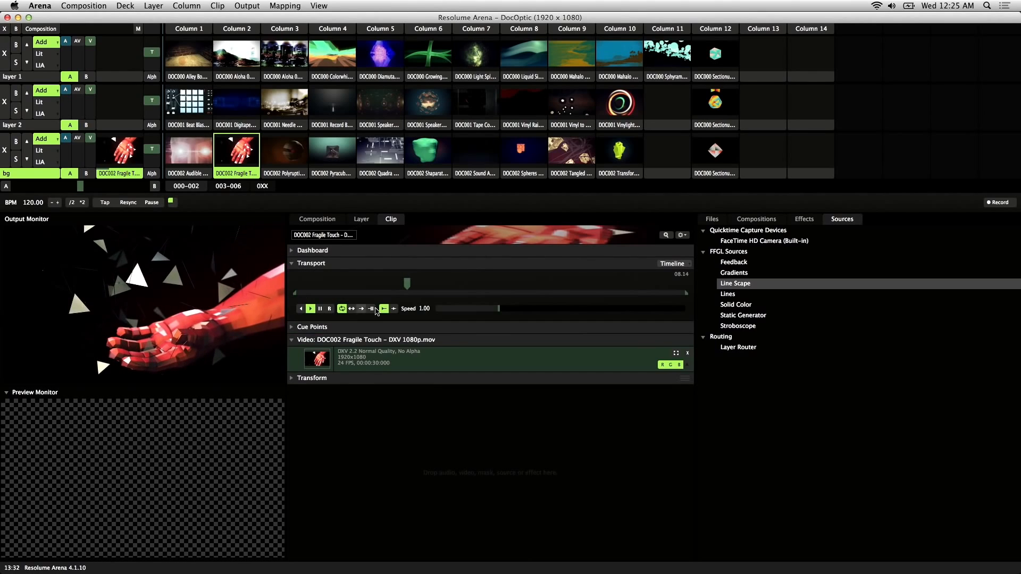
click(295, 329)
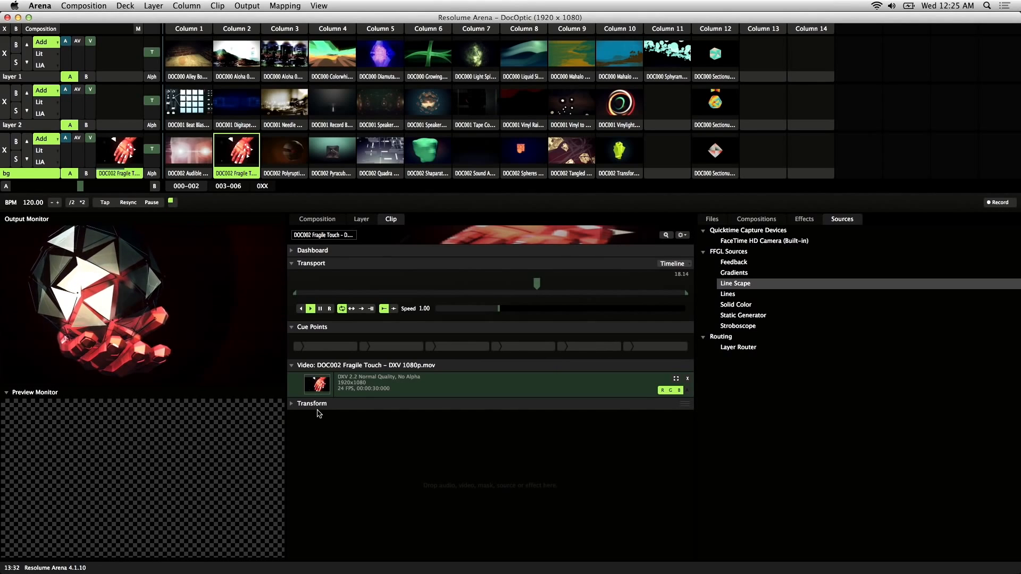
Store Fragile Touch cue points at the clip start and at 07.19, then scrub toward 14.21.
click(365, 348)
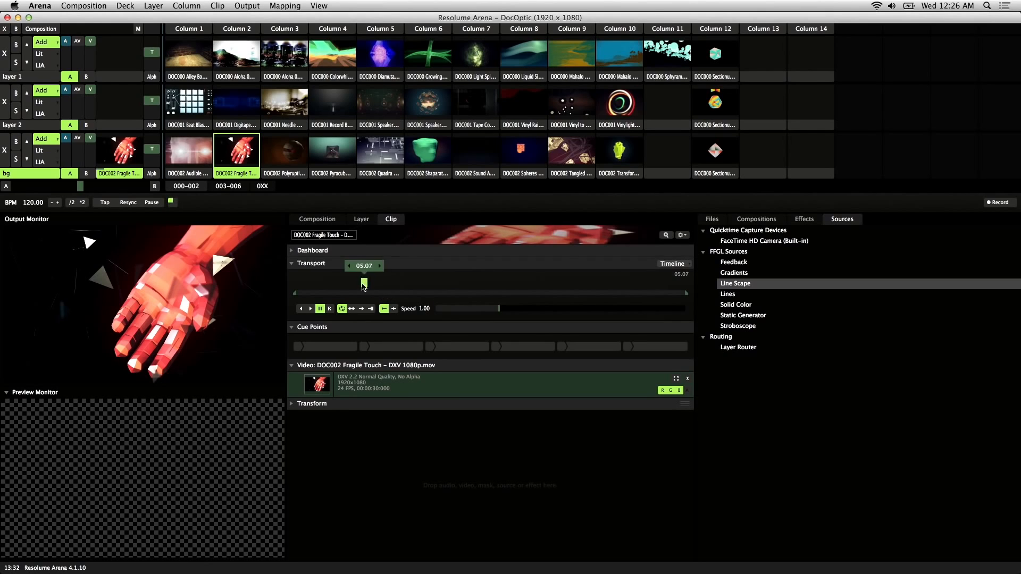
drag(364, 285, 272, 288)
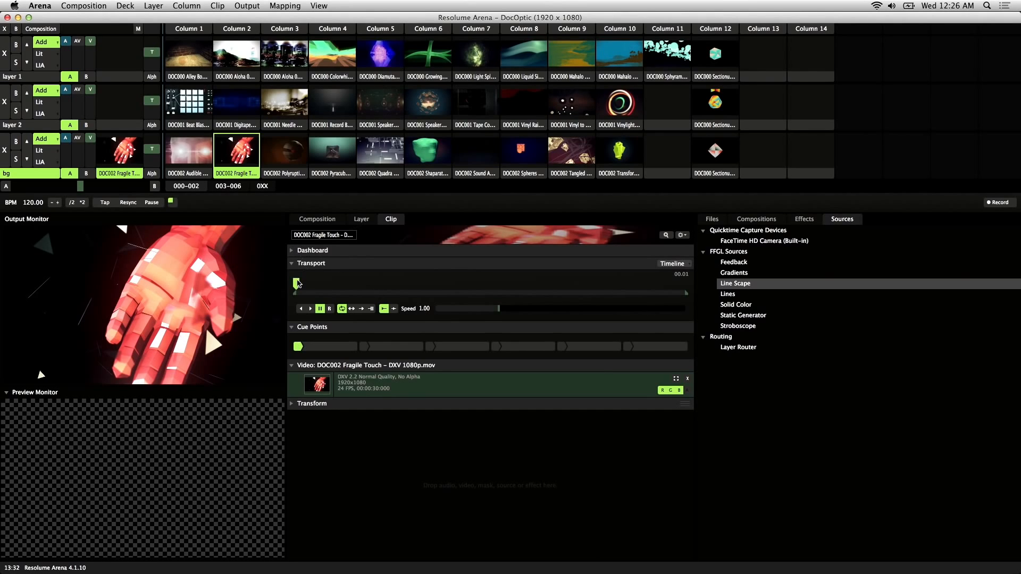
drag(298, 283, 398, 288)
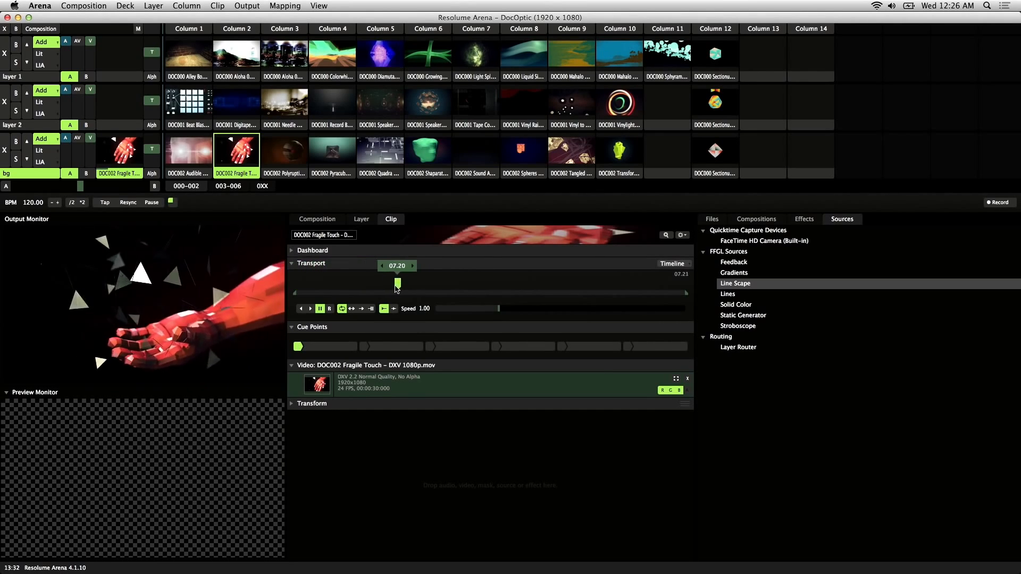
click(364, 346)
click(398, 288)
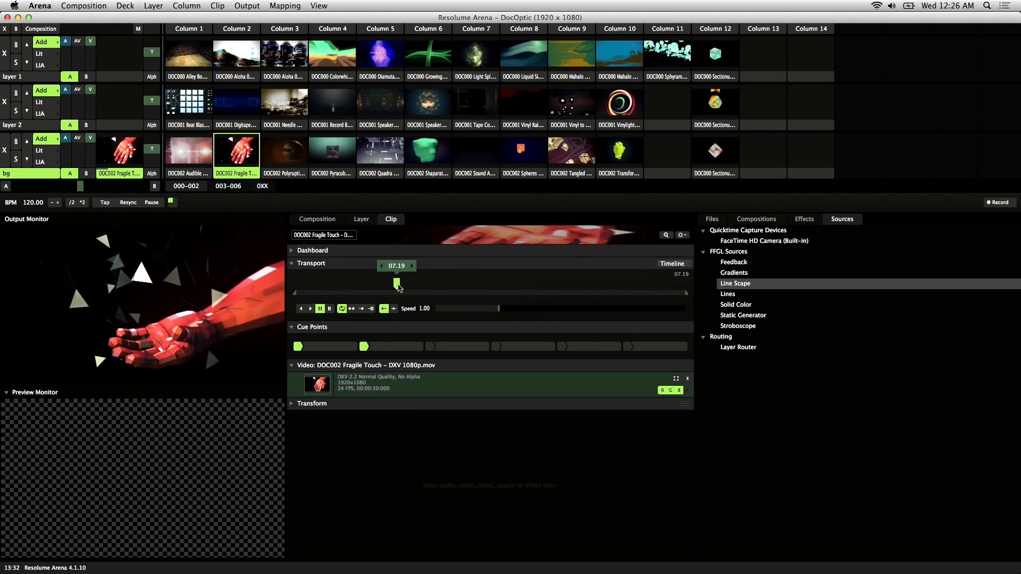
drag(398, 288, 672, 293)
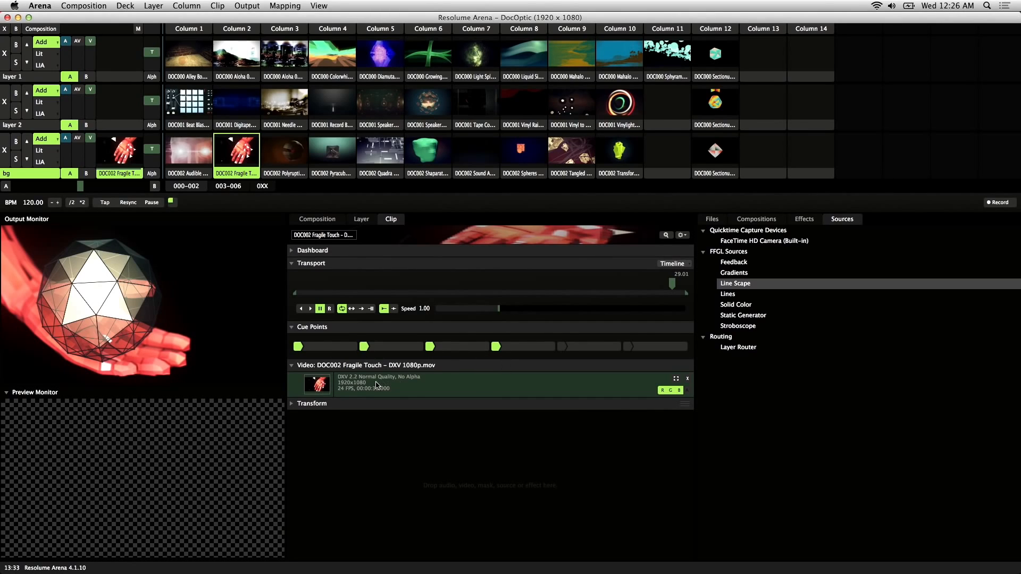
Resume playback and jump between the first, second and third cue points.
click(310, 309)
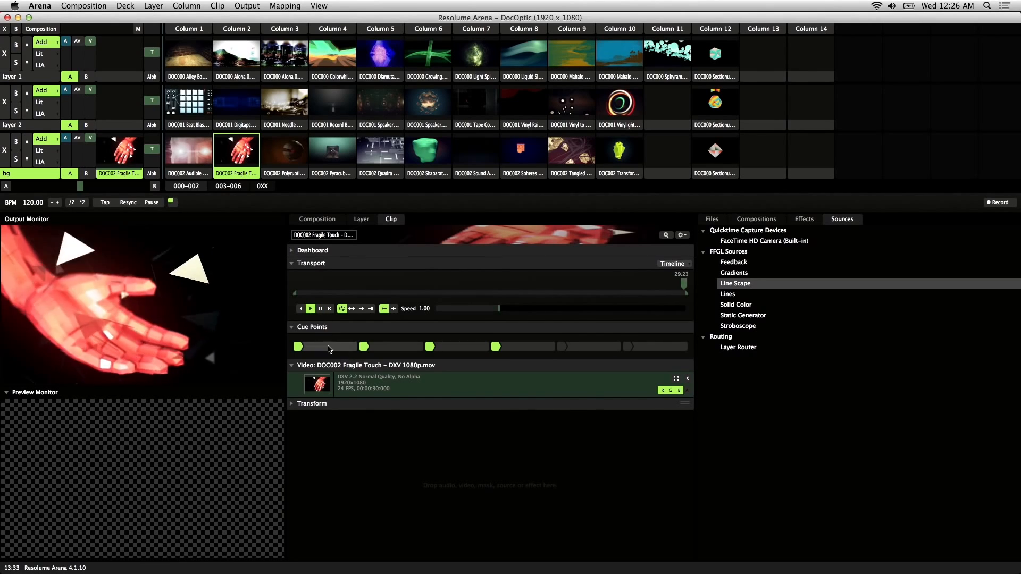
click(407, 349)
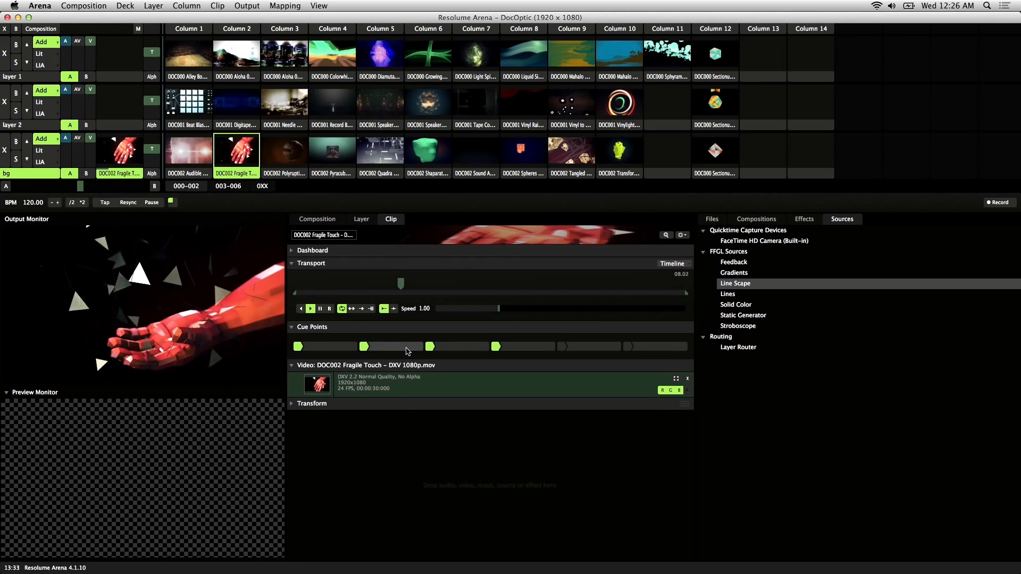
click(349, 349)
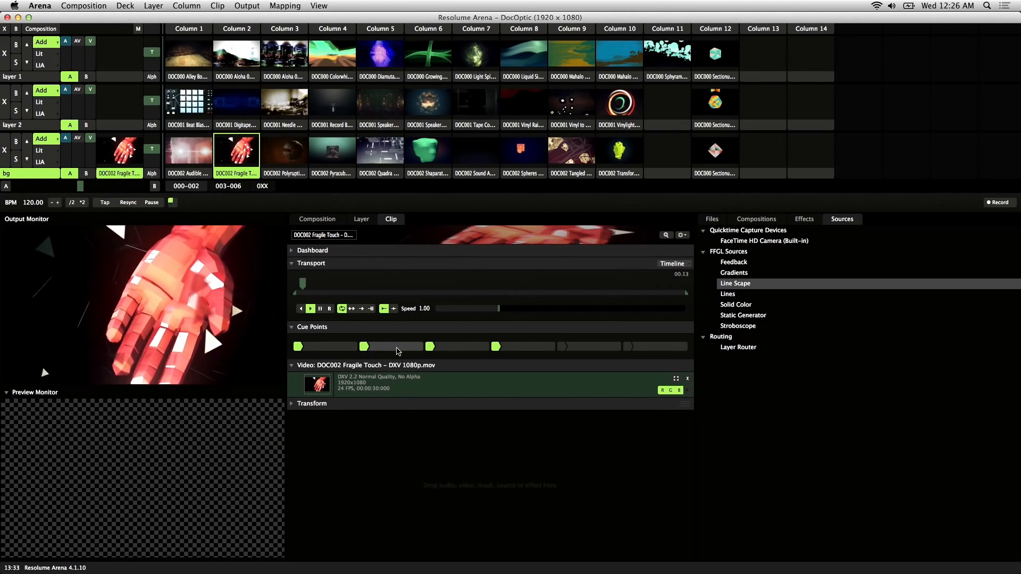
click(400, 350)
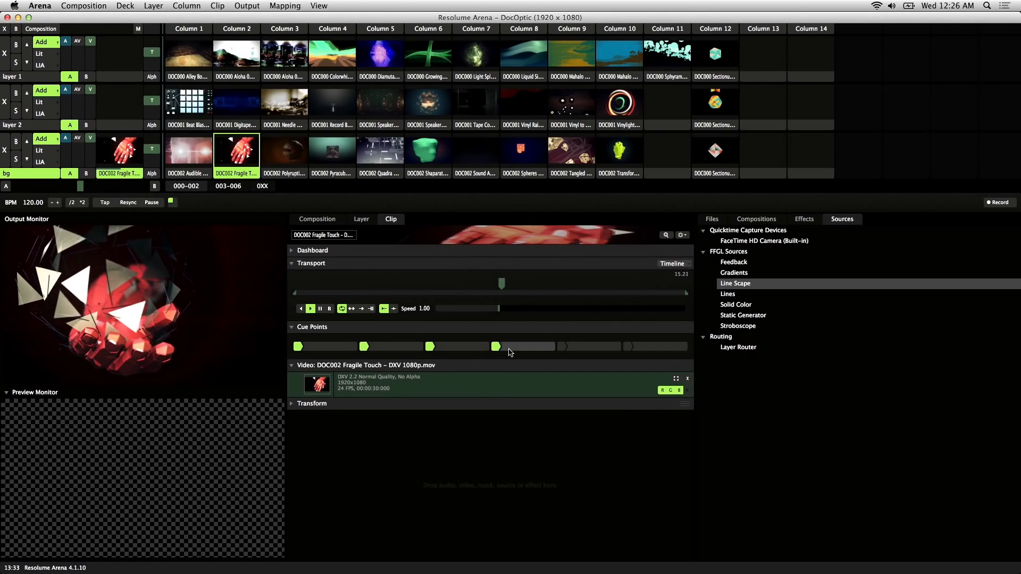
click(525, 351)
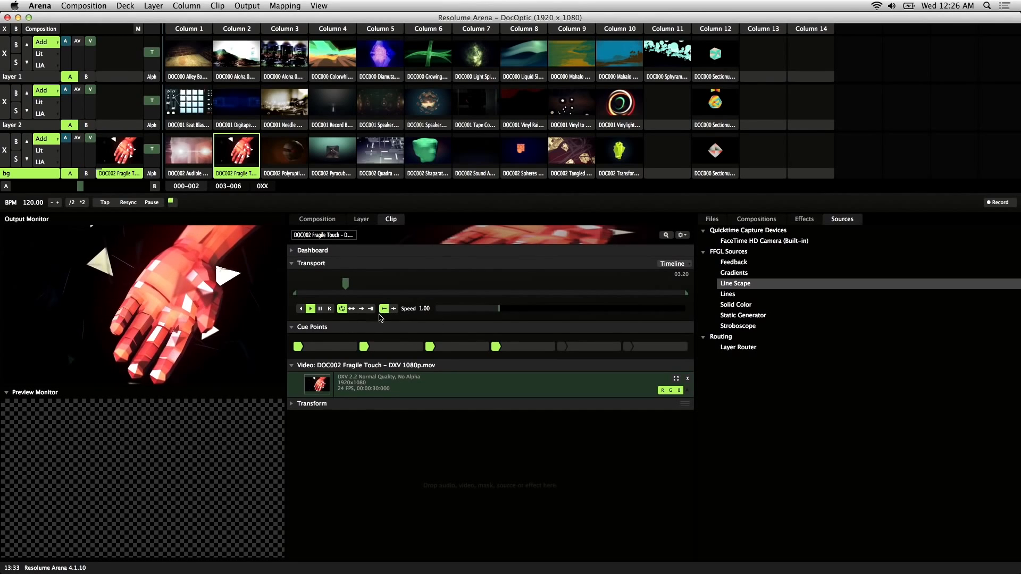
Add a fifth cue point at about 12.11 and retrigger it and an earlier cue.
drag(364, 285, 459, 296)
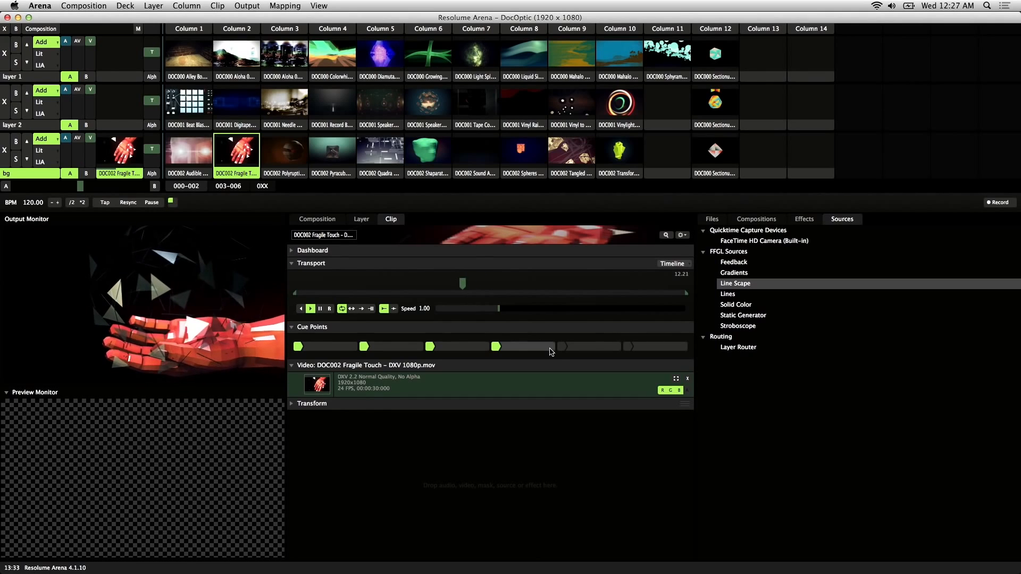
click(600, 351)
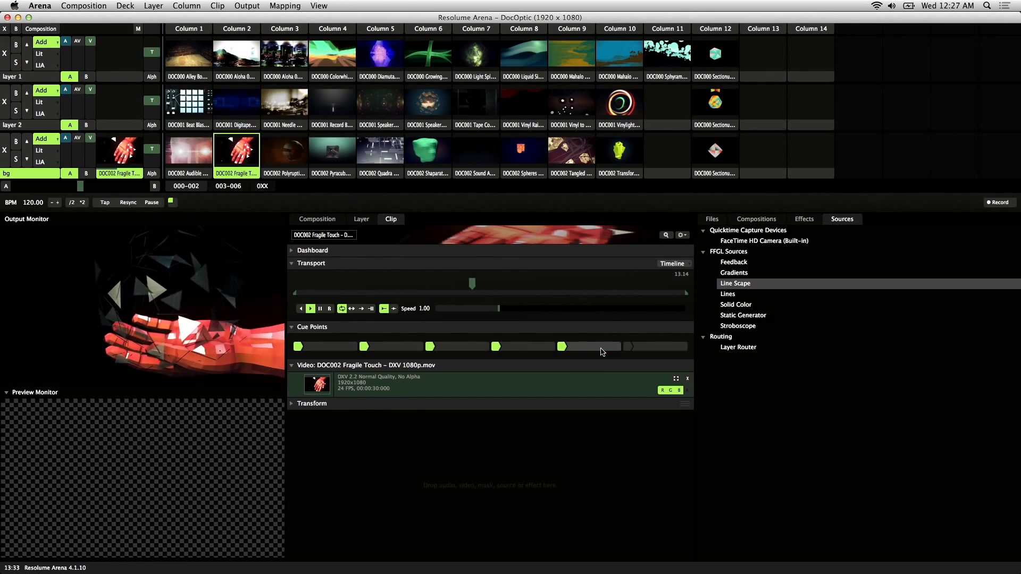
click(600, 351)
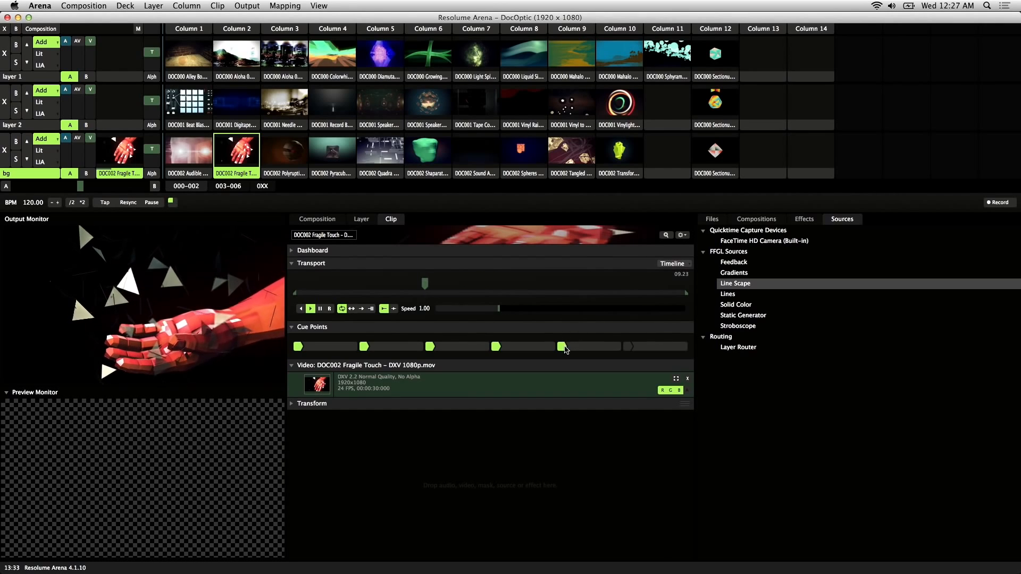
click(564, 347)
click(608, 352)
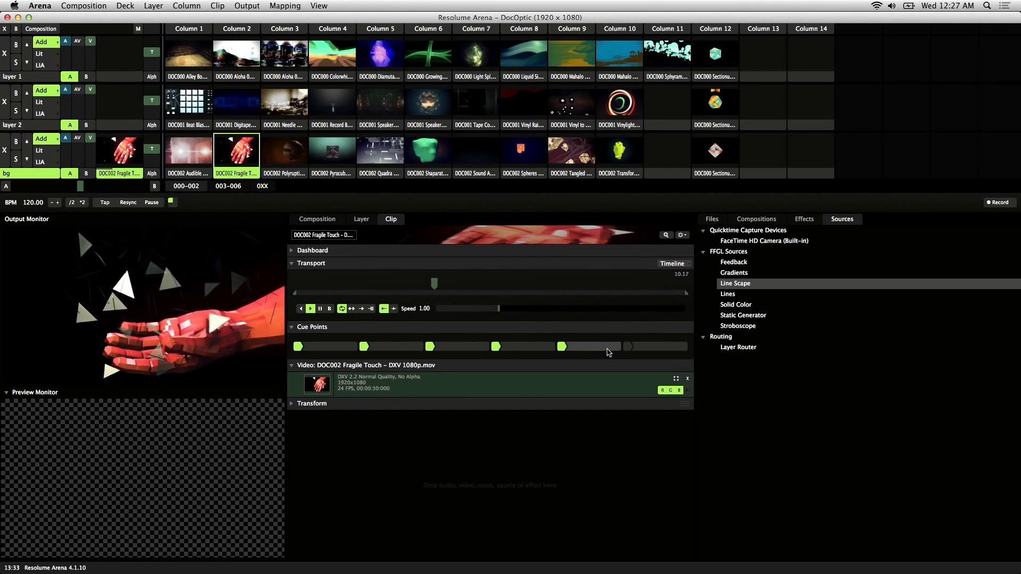
click(609, 352)
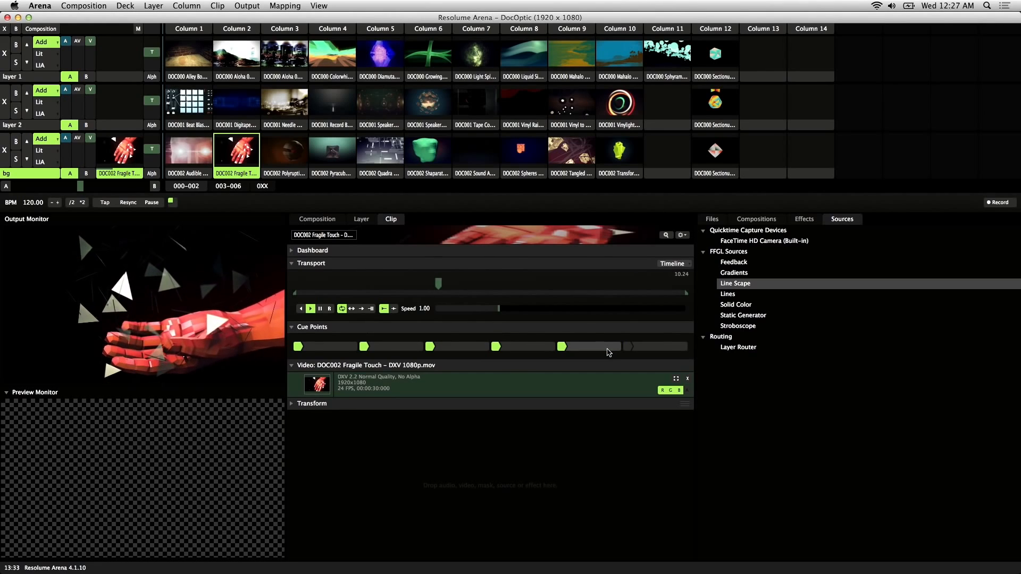
click(562, 347)
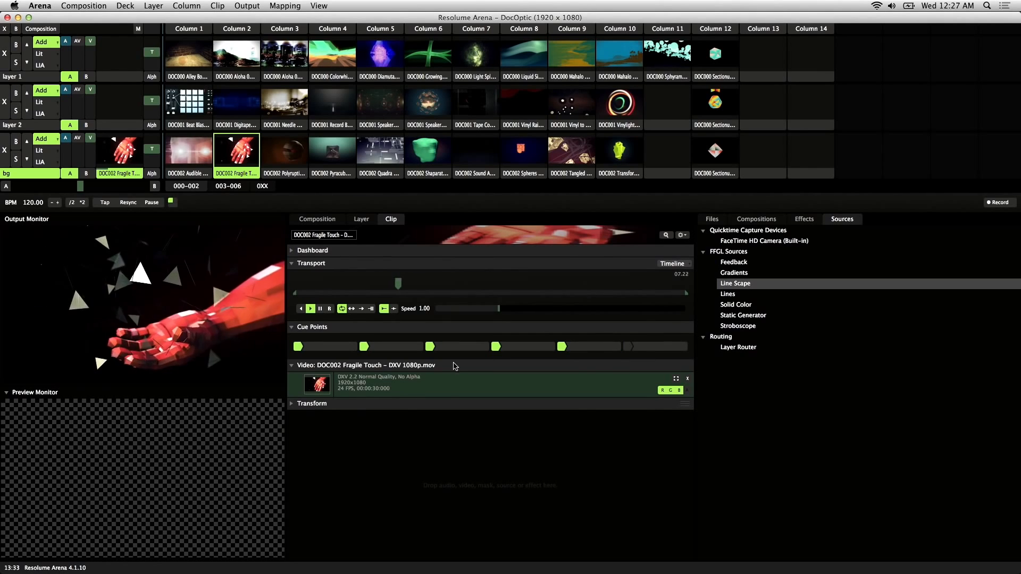
Enter Edit Composition Key Map mode and assign shortcuts W and E to cue points.
click(283, 6)
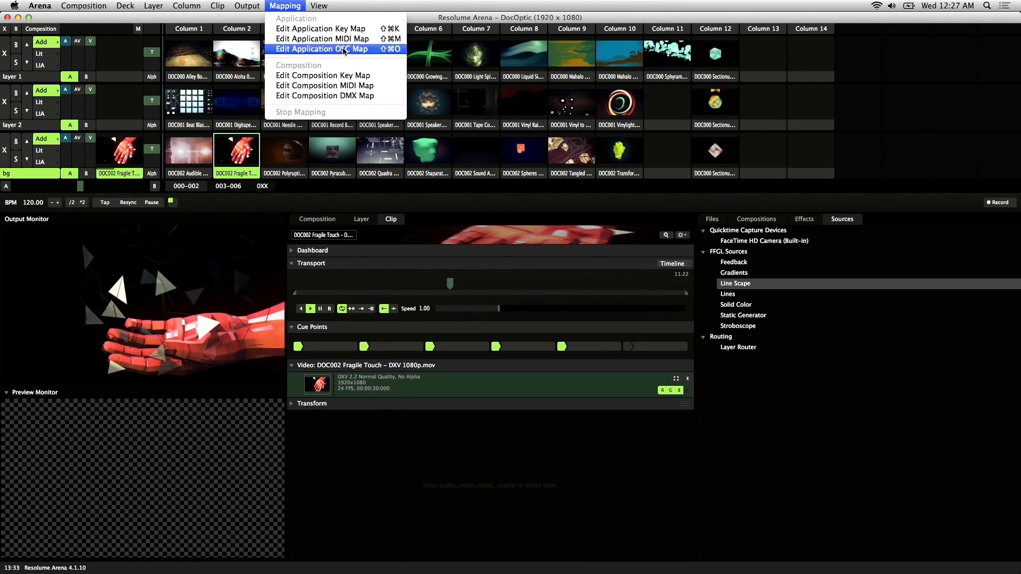
click(360, 76)
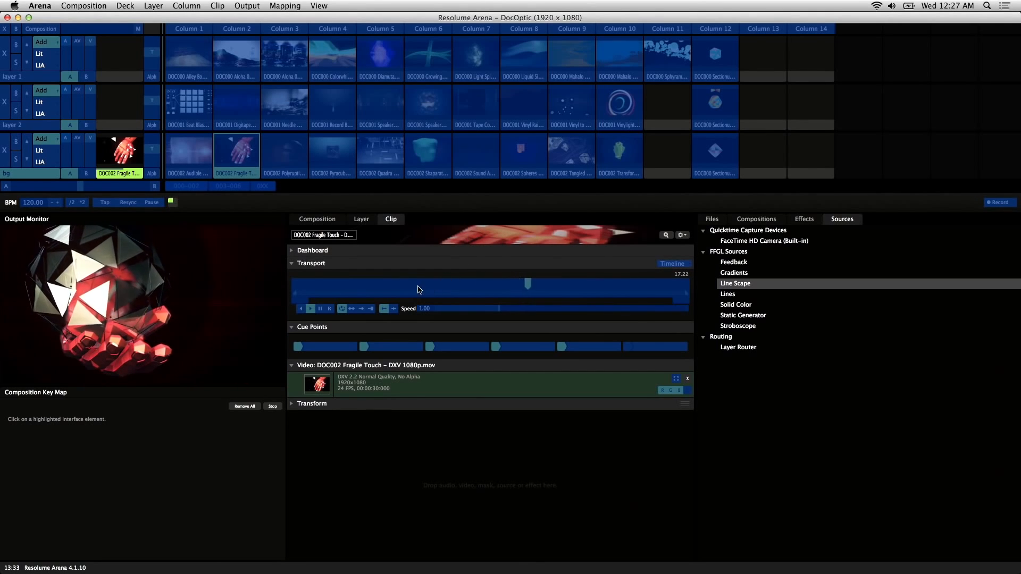
click(337, 351)
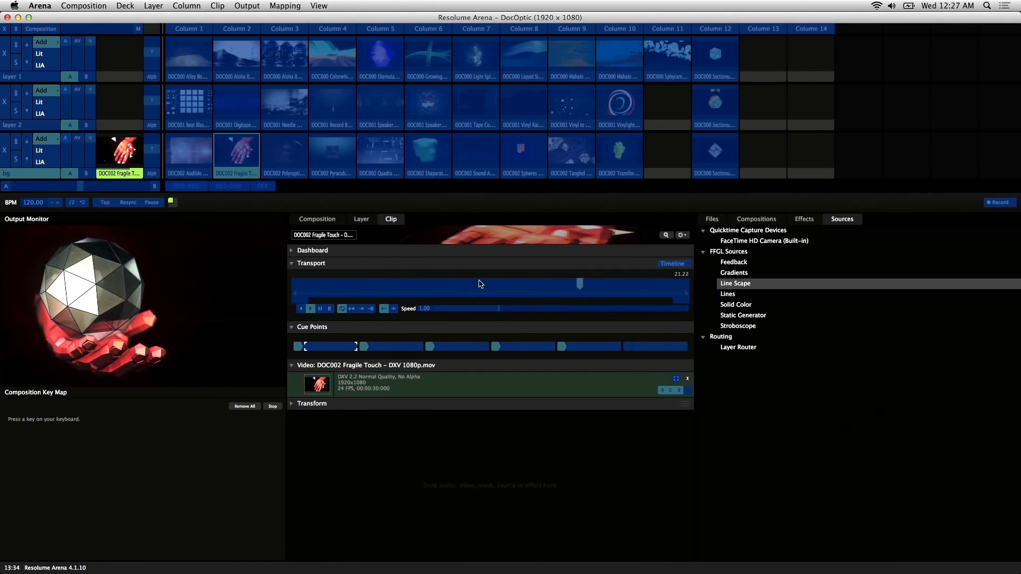
click(405, 348)
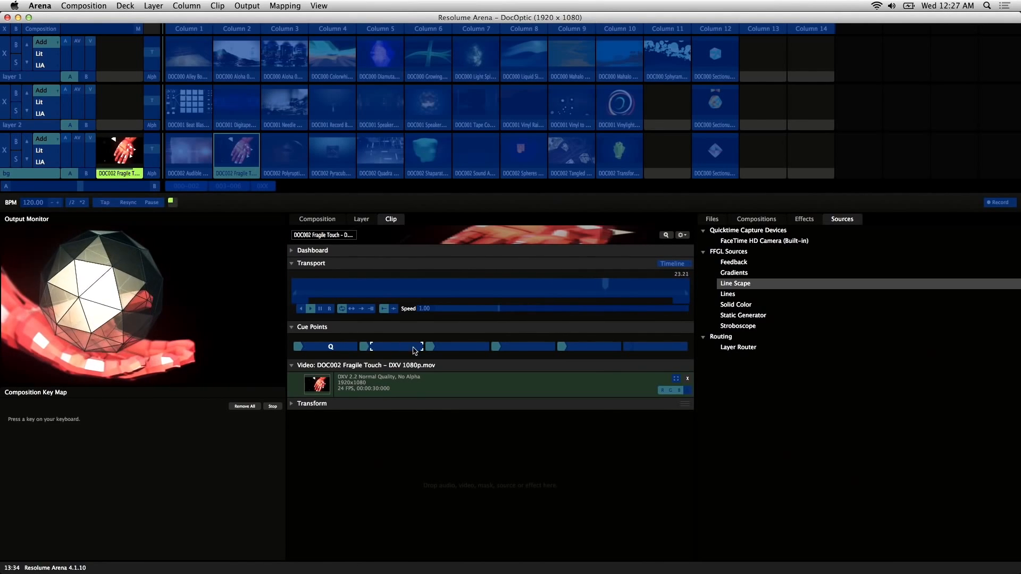
key(w)
click(468, 349)
key(e)
Assign R, T and Y to the remaining cue points, then clear E's shortcut.
click(527, 348)
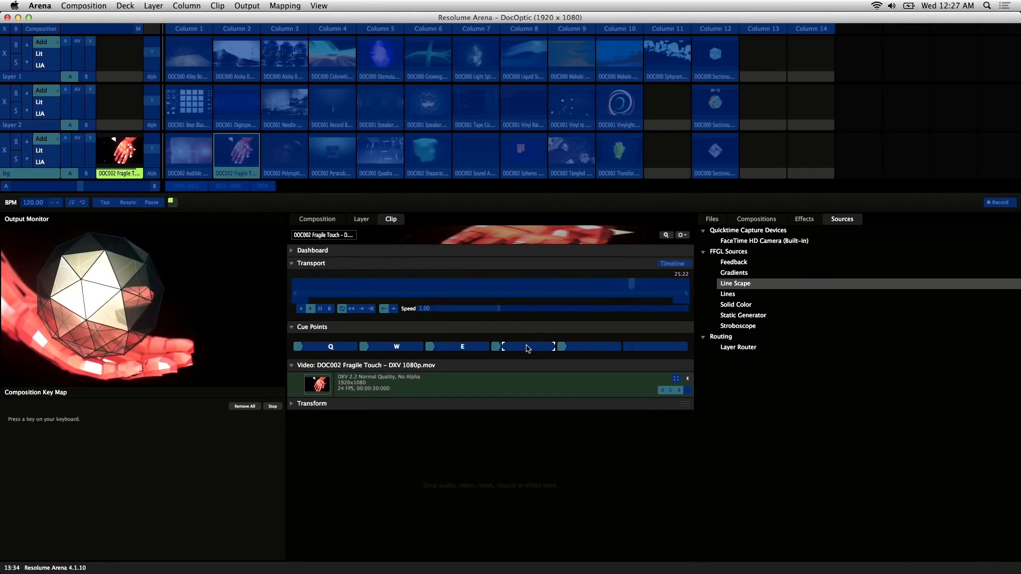
key(r)
key(t)
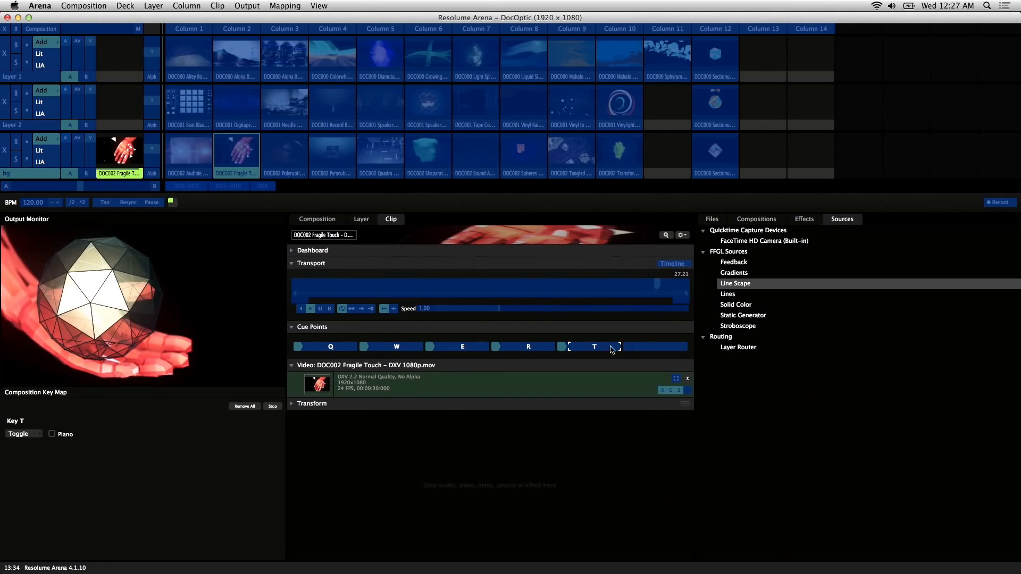
click(659, 347)
key(y)
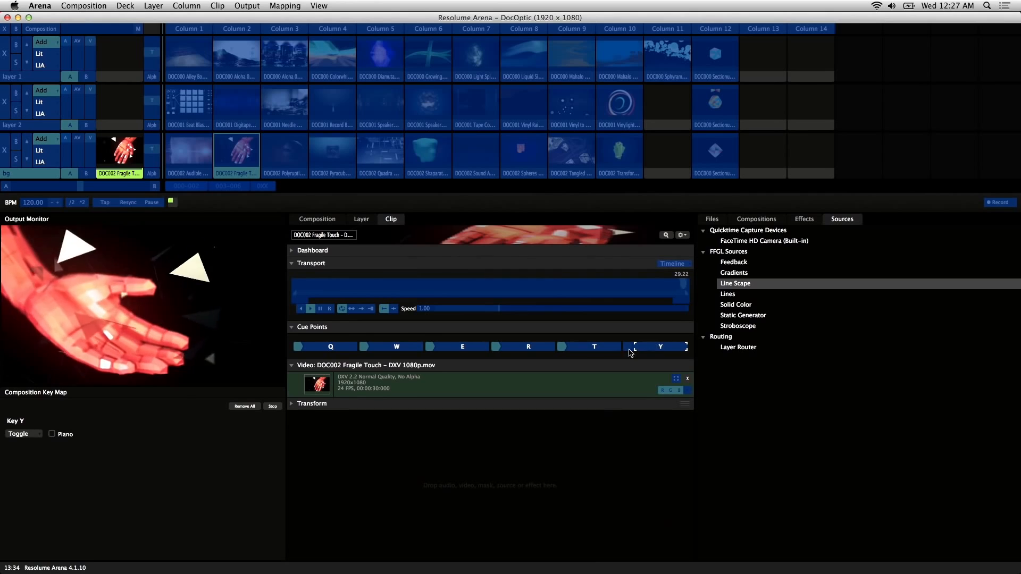
click(465, 347)
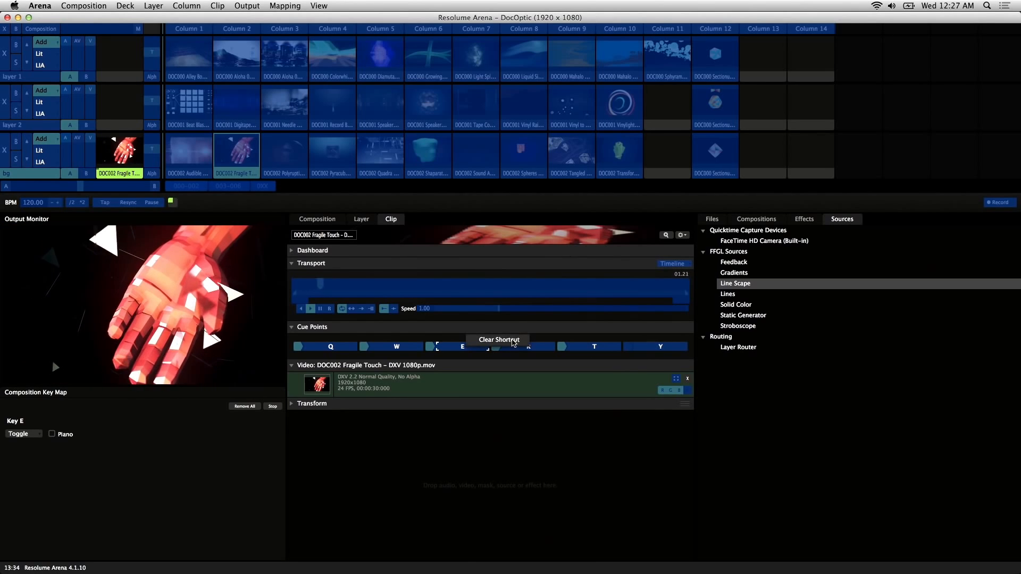
click(510, 341)
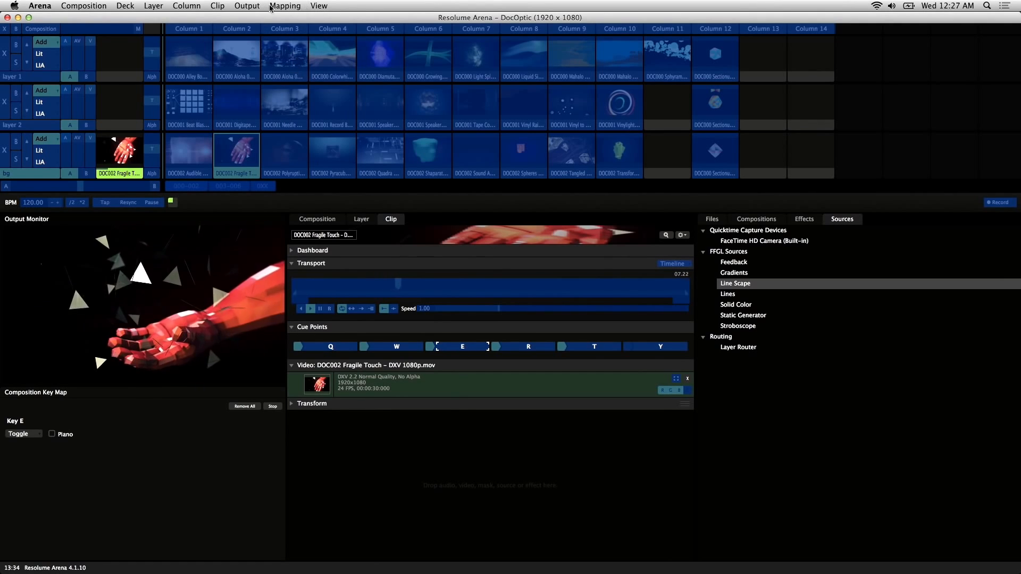
click(285, 6)
Exit key-map editing and set the Fragile Touch transport to BPM Sync.
click(324, 76)
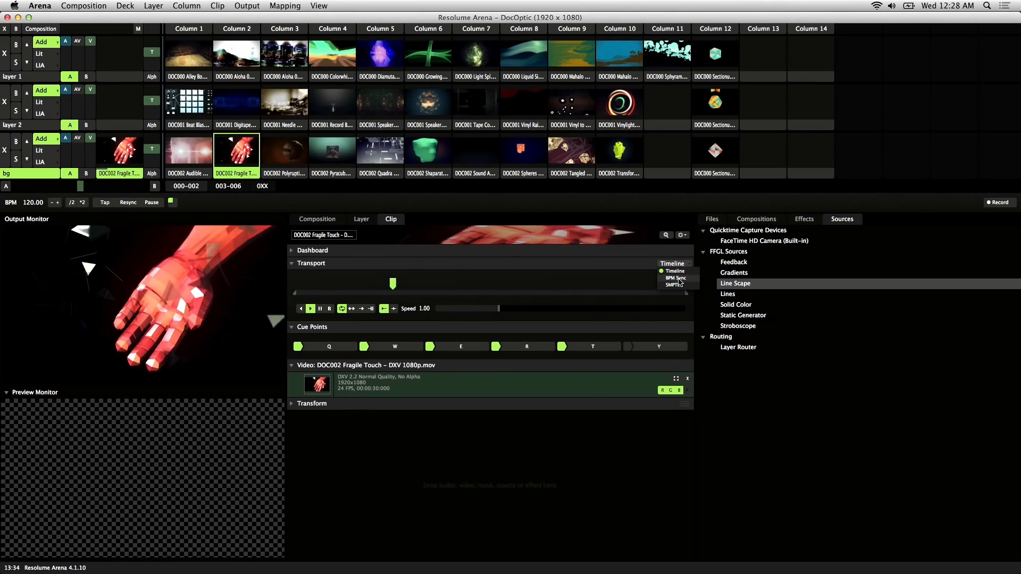
click(679, 280)
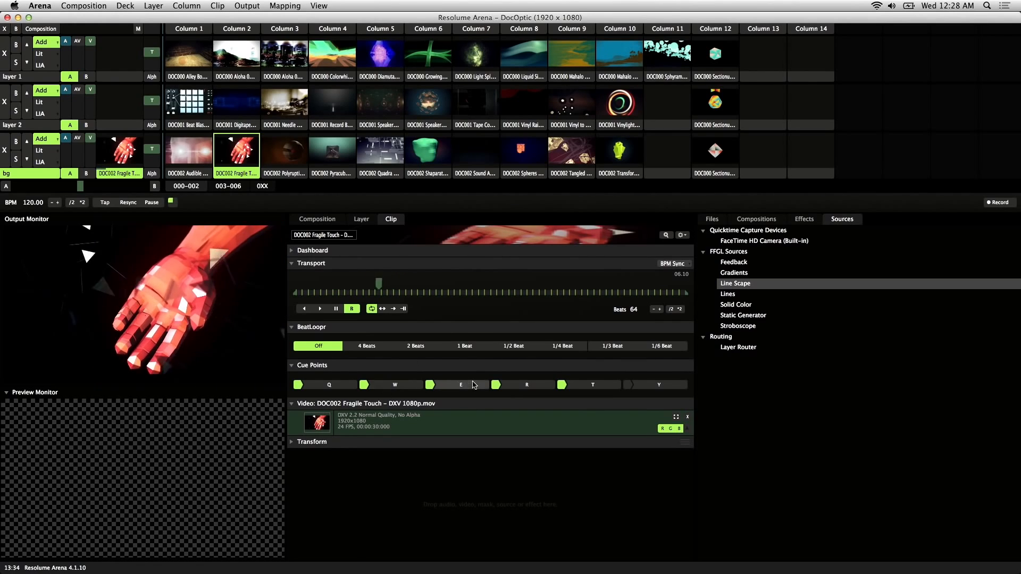
Jump between cue points including R and toggle BeatLoopr between Off and 1 Beat.
click(504, 387)
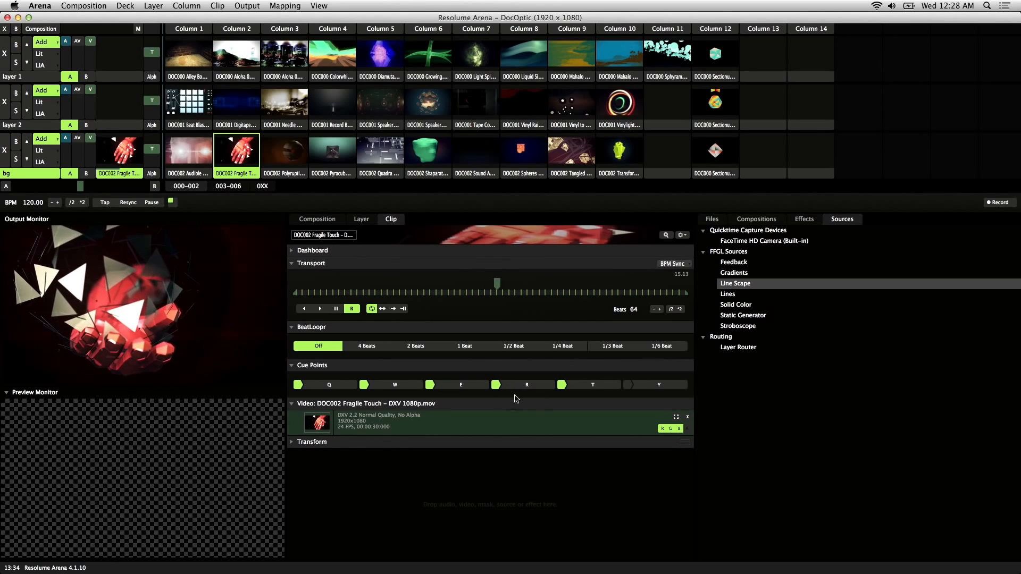
click(332, 386)
click(536, 386)
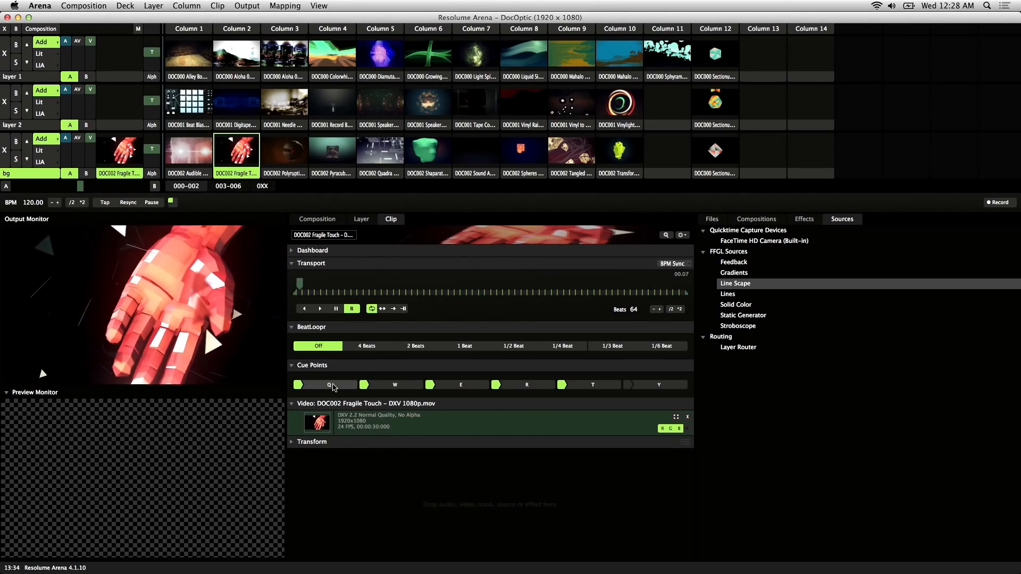
click(536, 388)
click(537, 388)
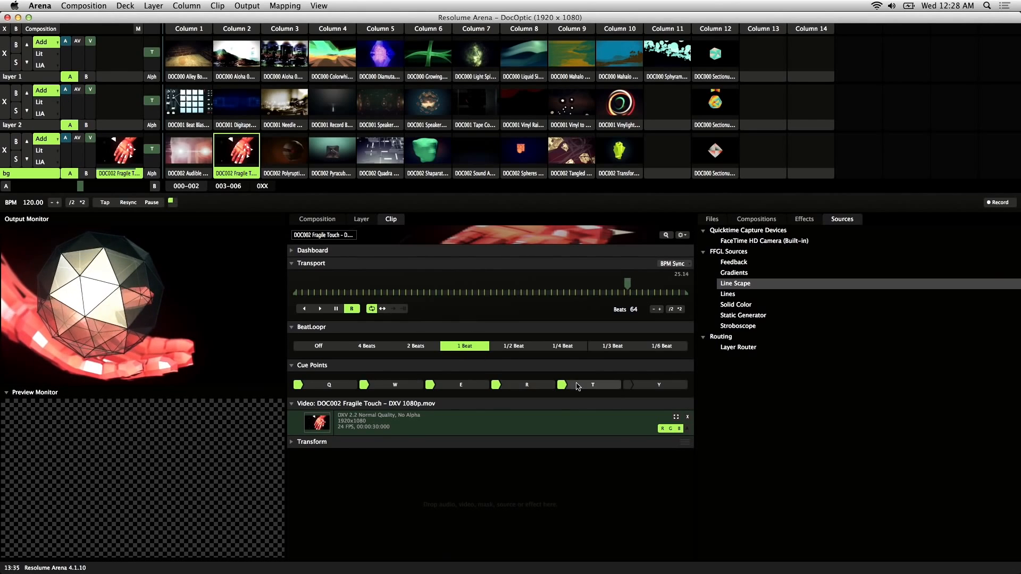
click(525, 387)
click(444, 346)
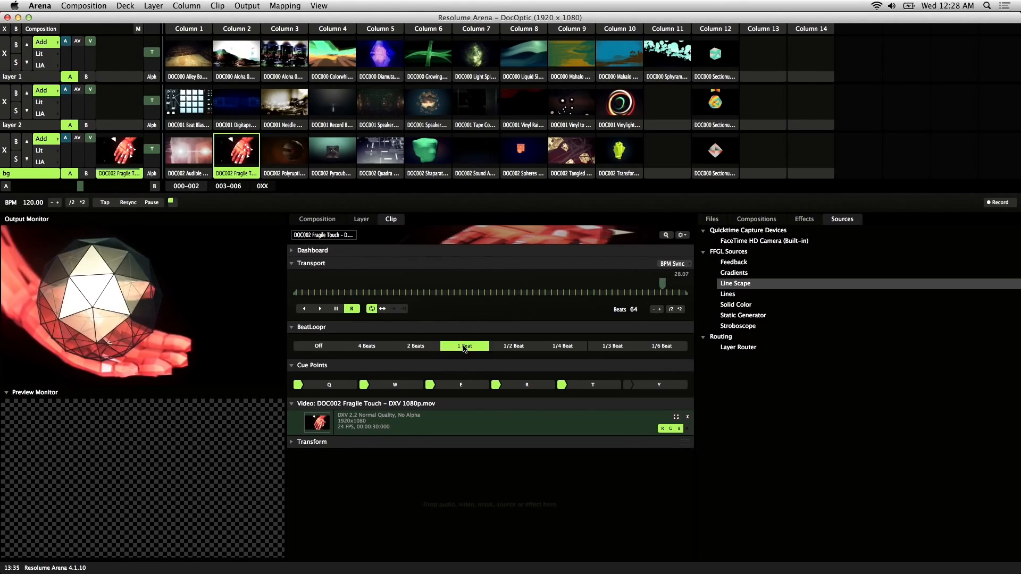
click(536, 392)
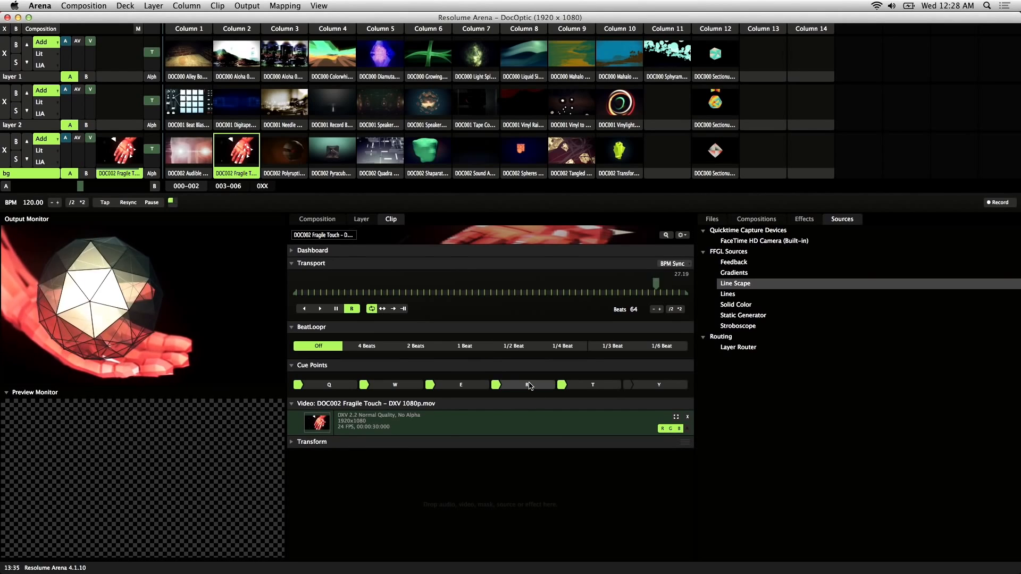
Resume forward playback and switch the clip's transport back to Timeline.
click(322, 310)
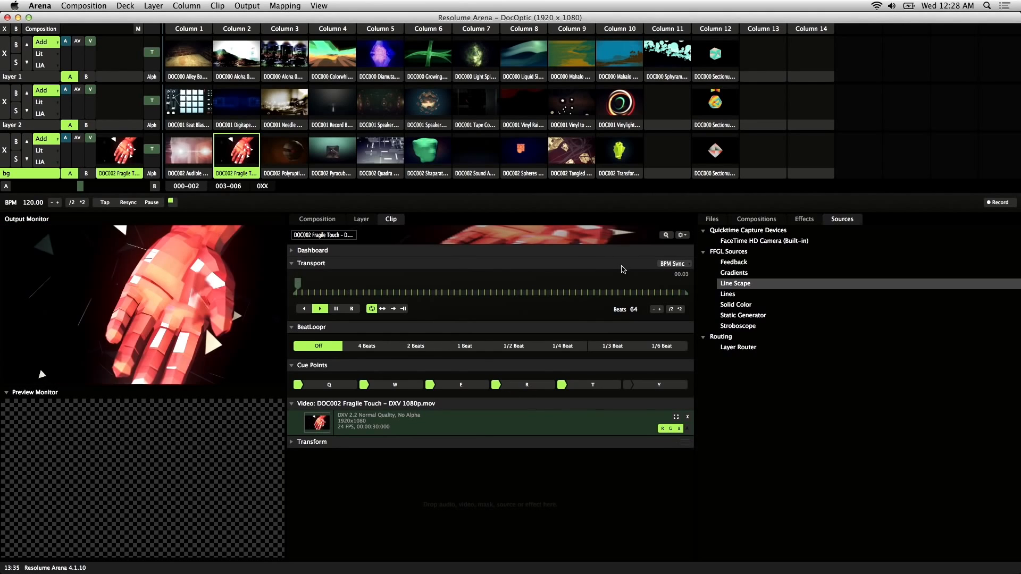
click(673, 263)
click(675, 272)
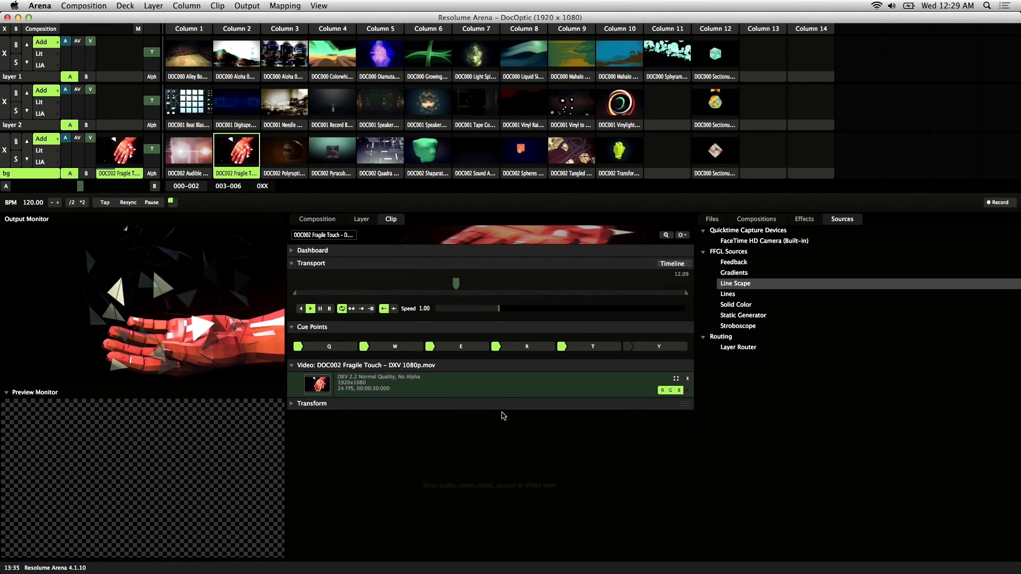
Switch to the 003-006 deck and view DOC005 Laser Spray's Auto Pilot options.
key(2)
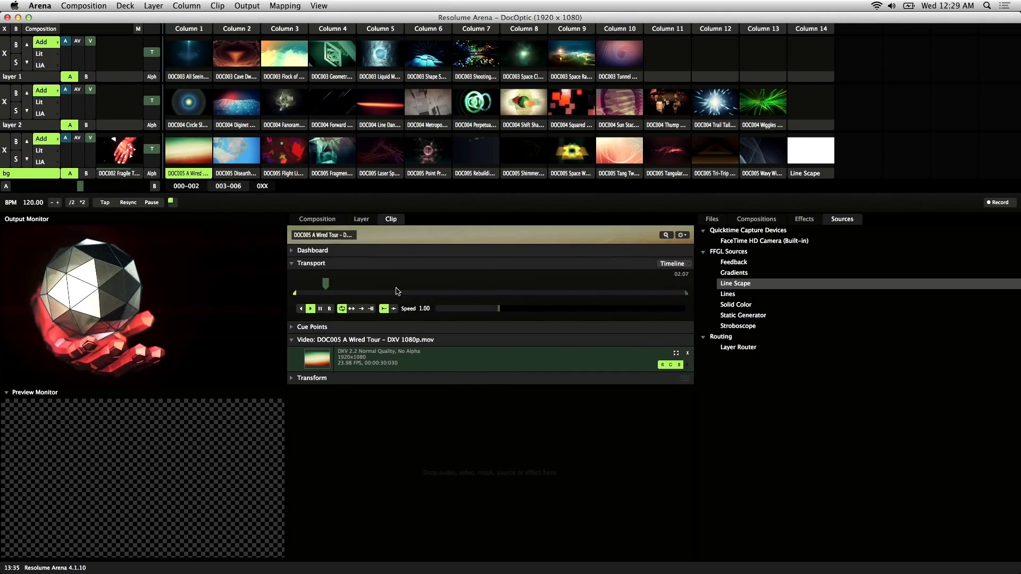
click(362, 222)
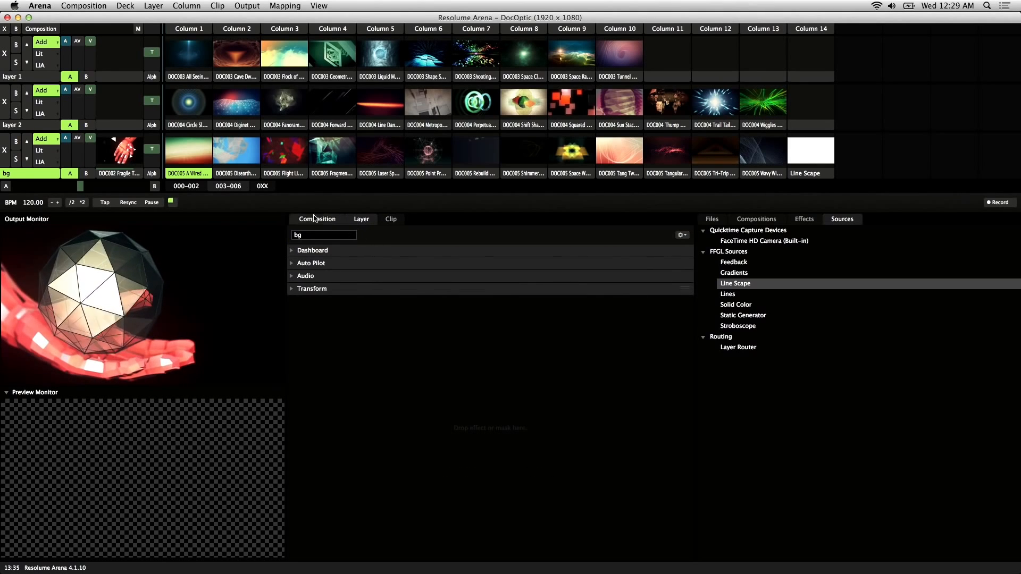
right_click(379, 175)
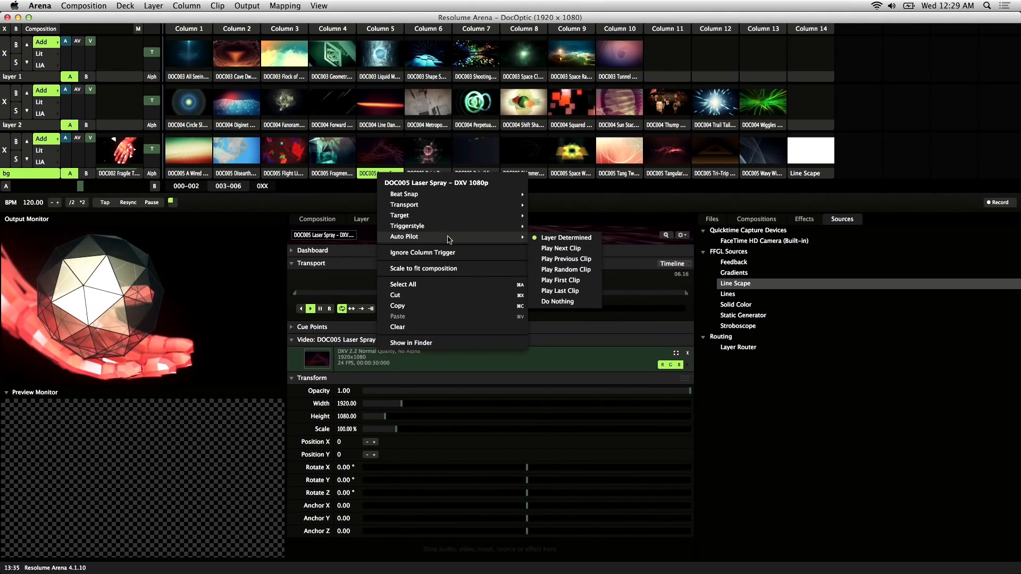
click(369, 179)
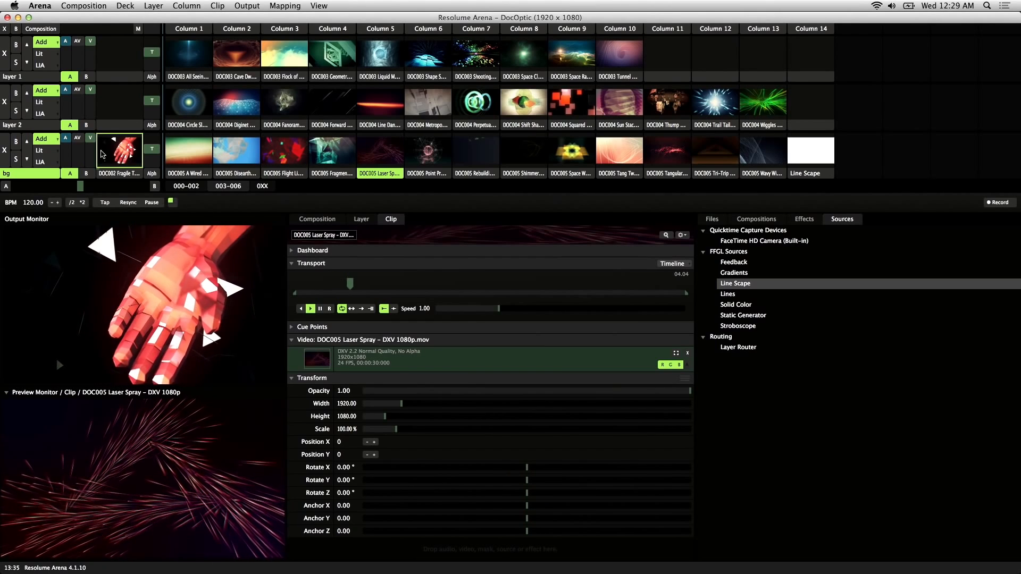
Clear the bg layer and launch DOC005 A Wired Tour.
click(20, 172)
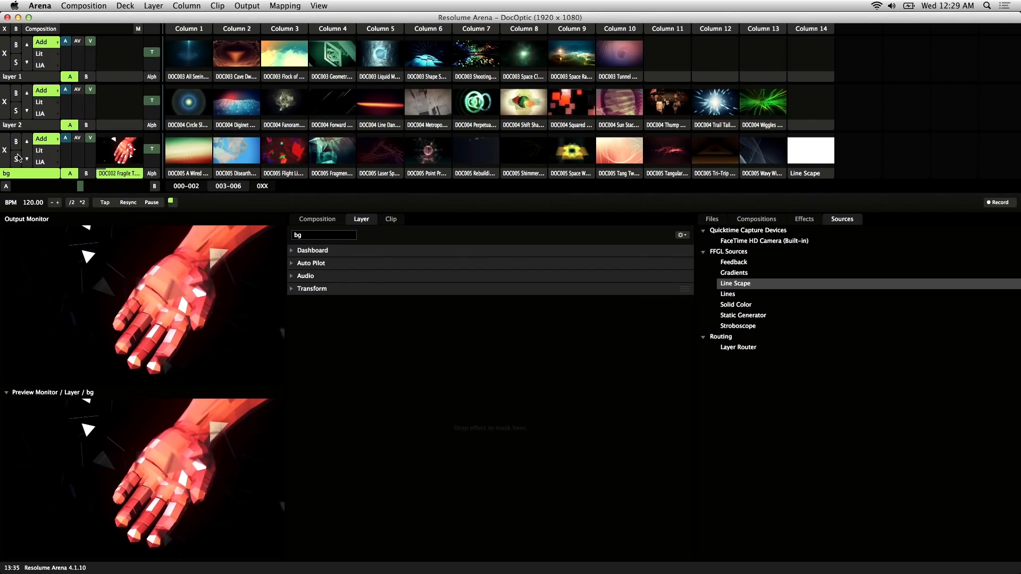
click(5, 151)
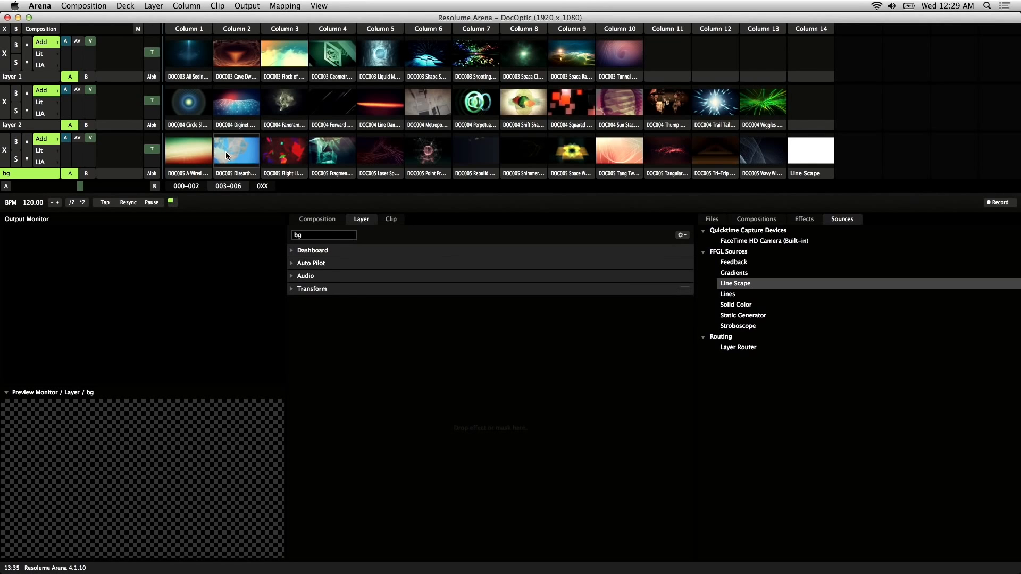
click(202, 156)
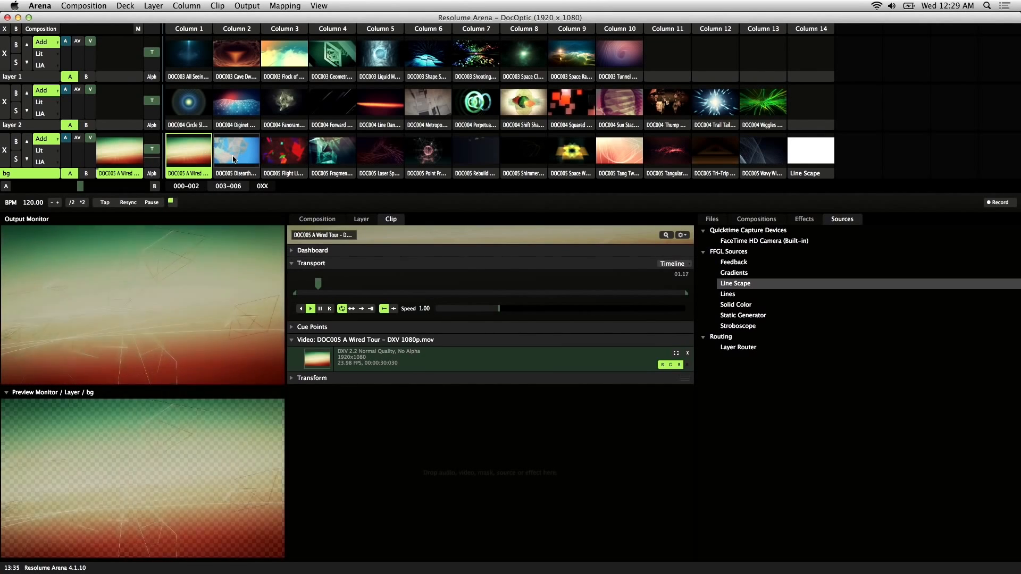
Try the bg layer's Auto Pilot modes, ending on RR for random advance.
click(364, 220)
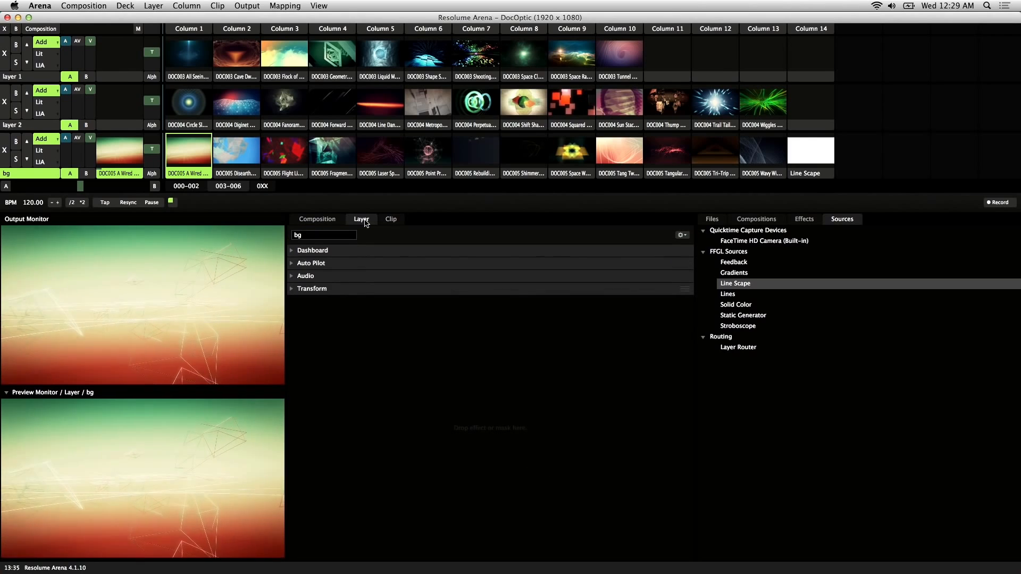
click(292, 264)
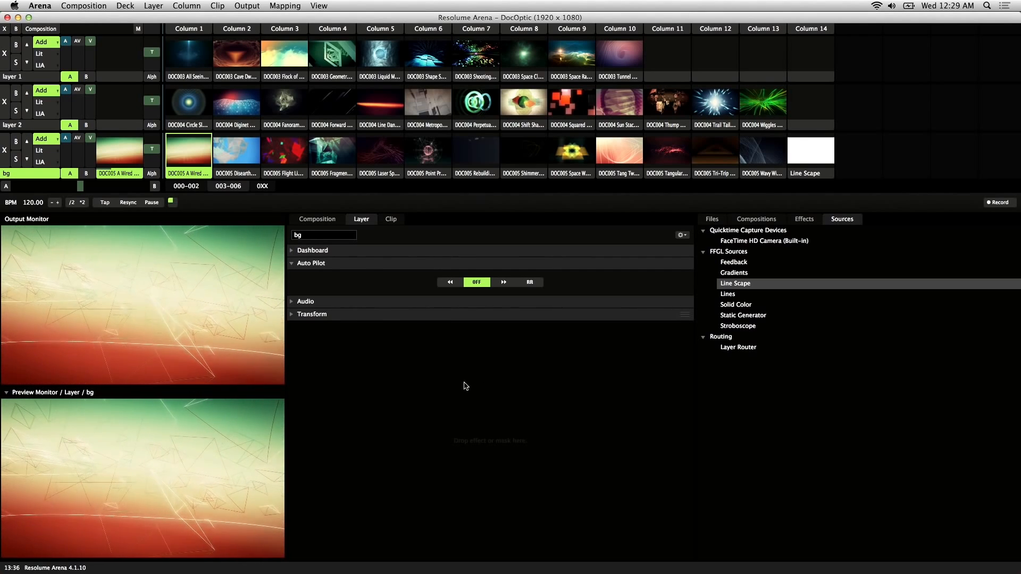
click(452, 282)
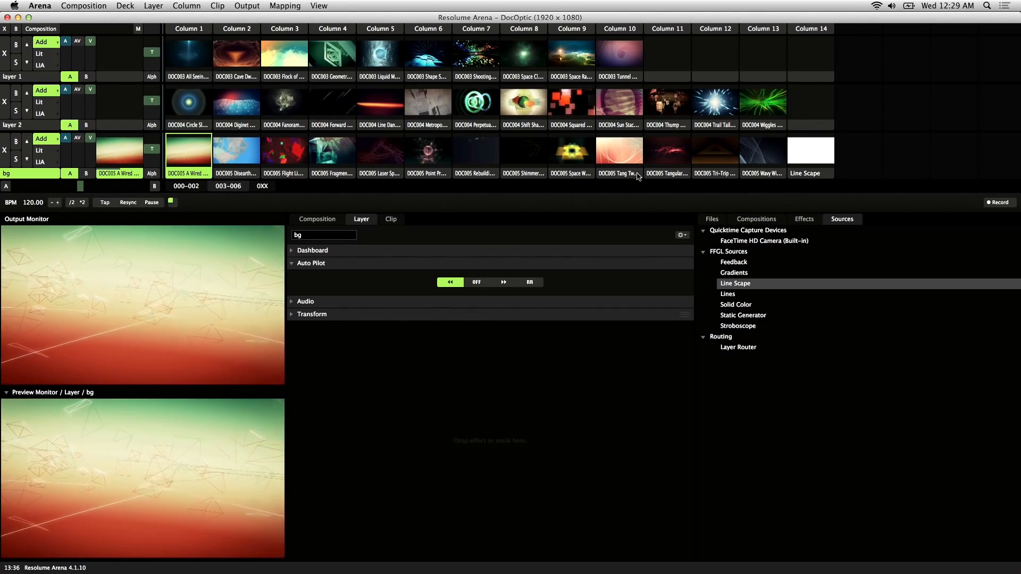
click(435, 162)
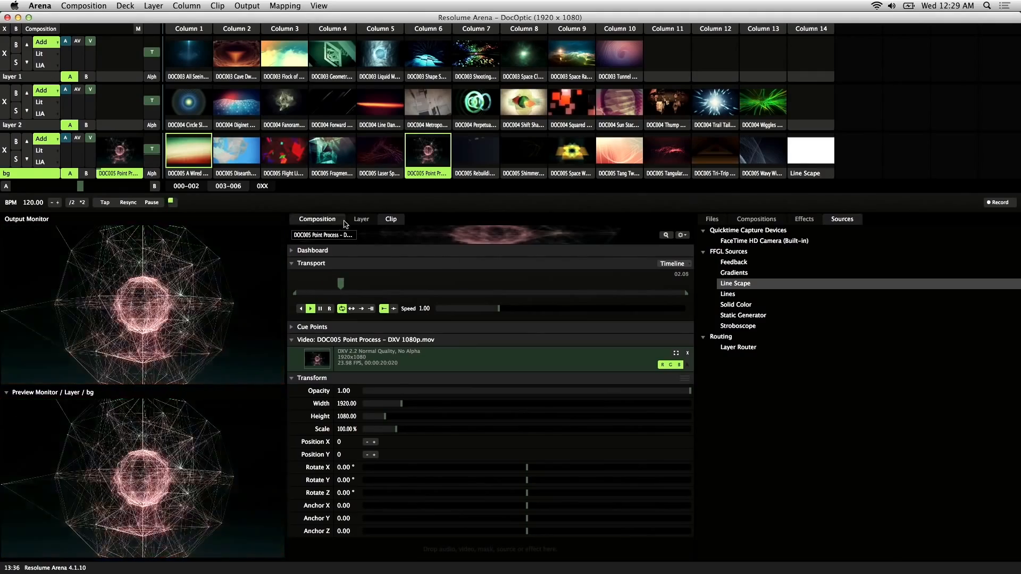
click(363, 220)
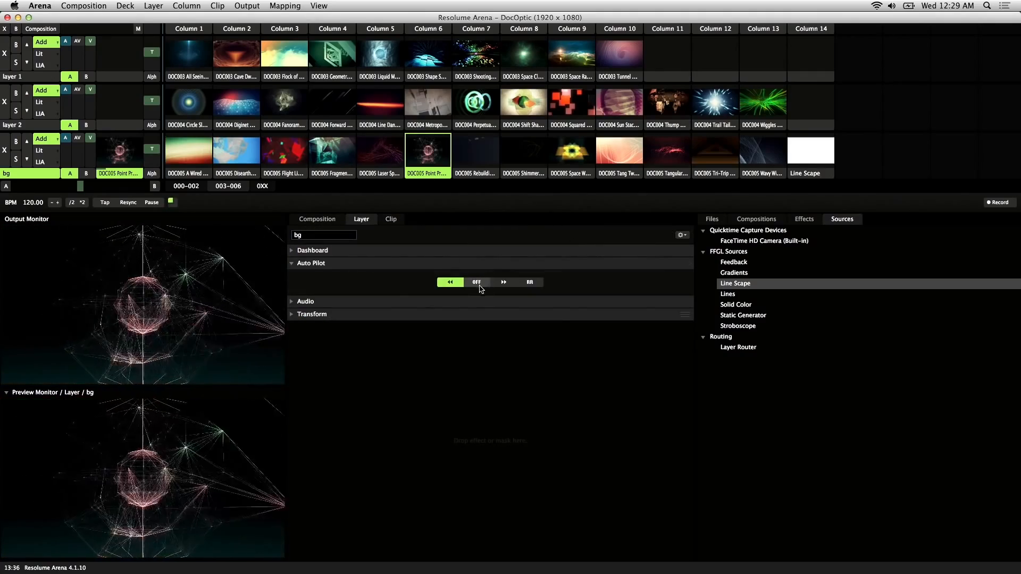
click(504, 282)
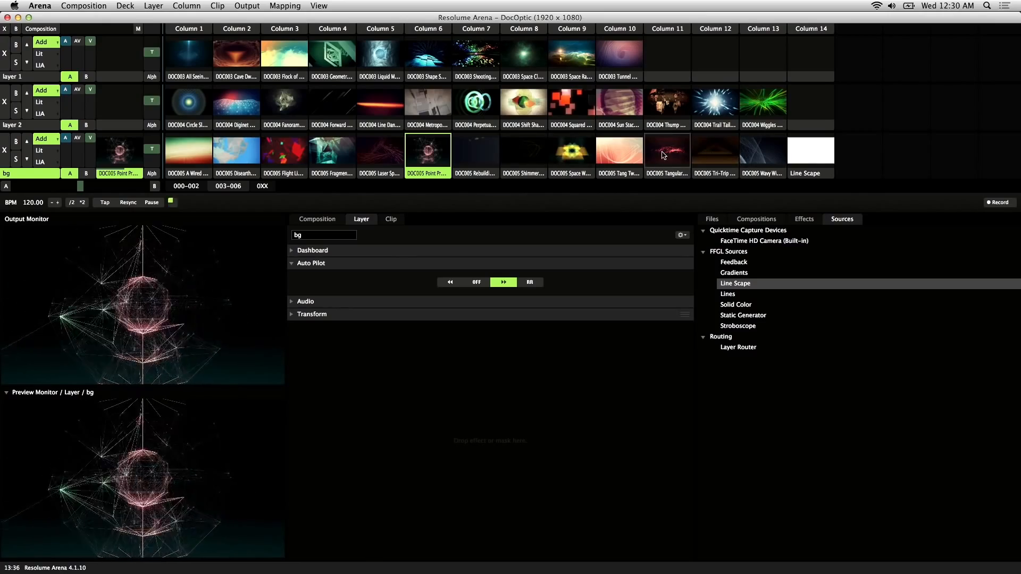
click(532, 282)
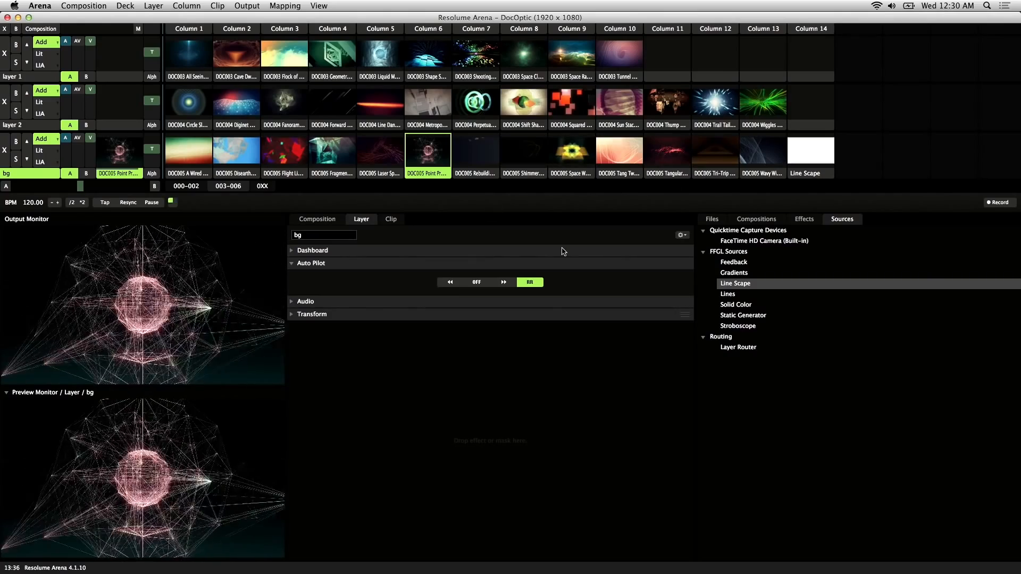
Scrub DOC005 Rebuilding Pyramids and Wavy Wires near their ends to test random auto-advance.
click(391, 219)
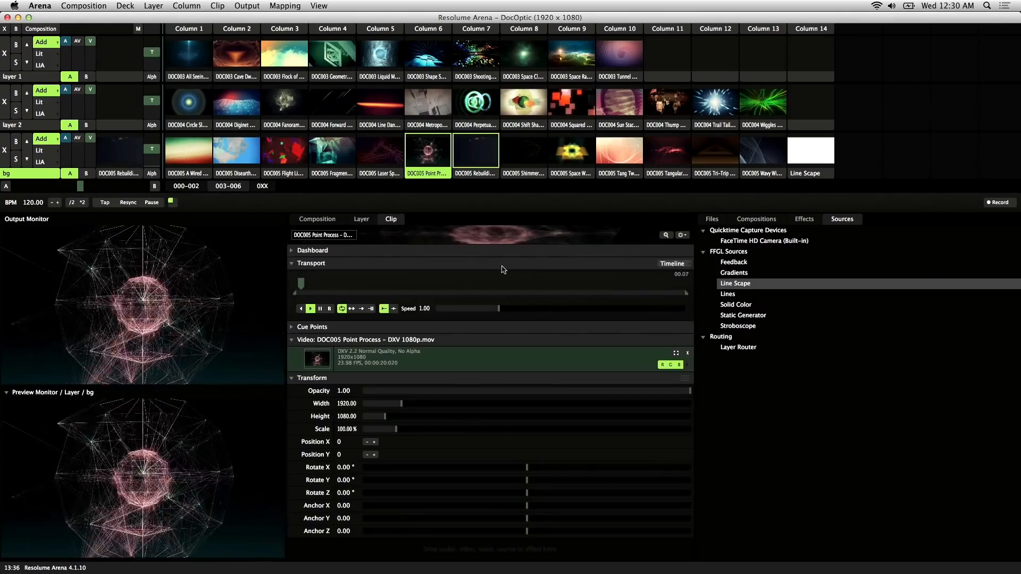
click(362, 219)
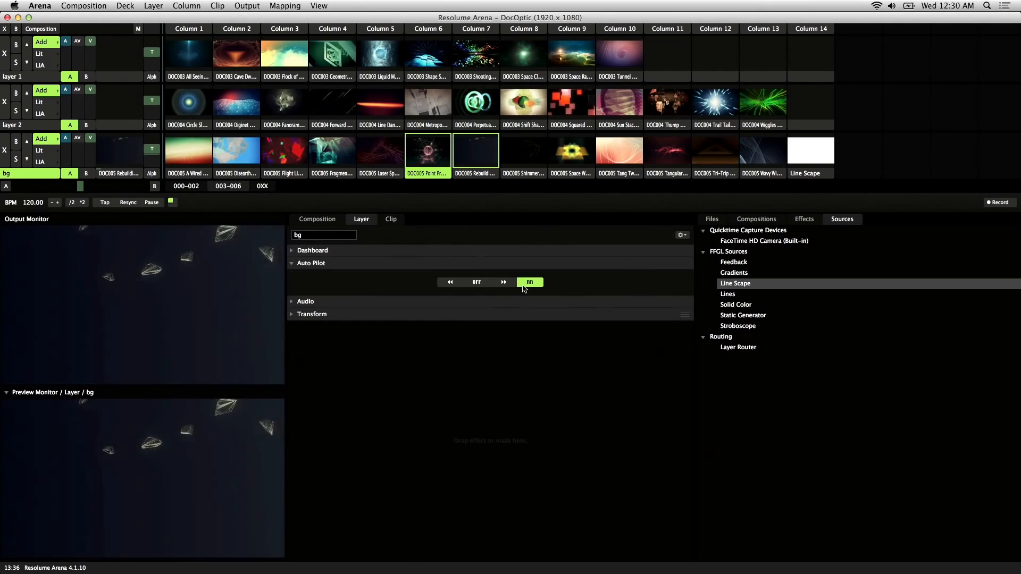
click(392, 220)
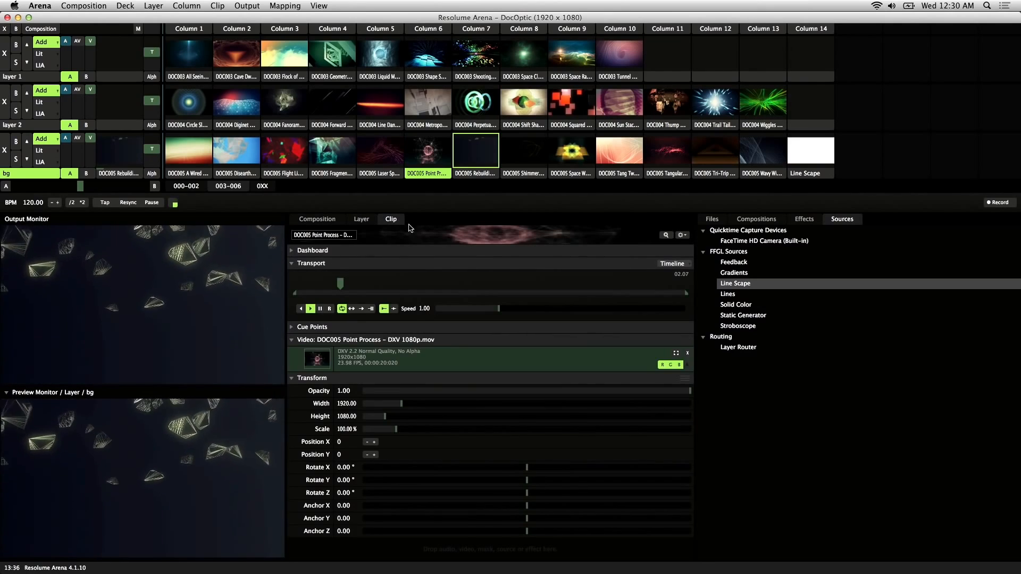
click(469, 173)
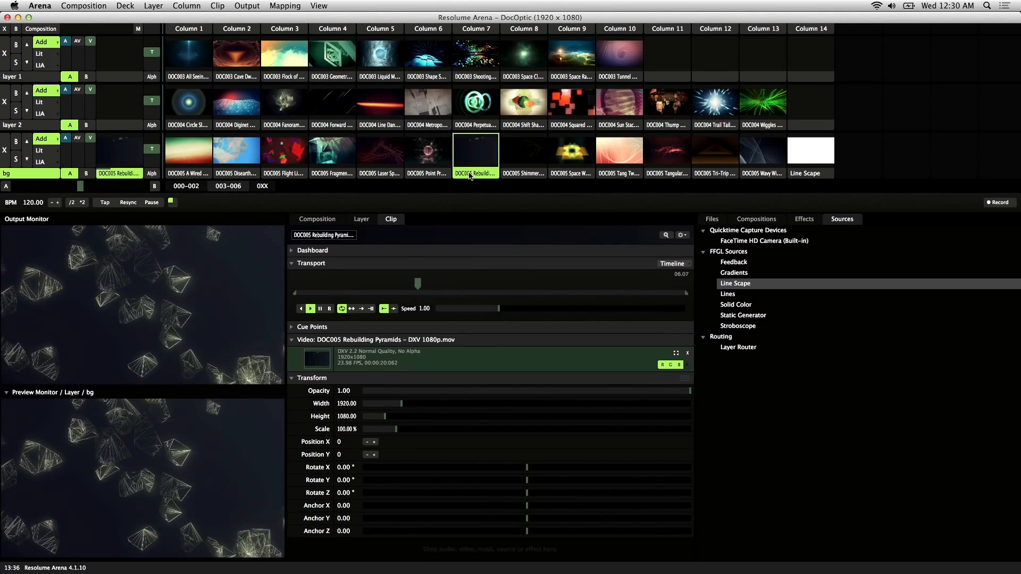
drag(429, 280, 649, 288)
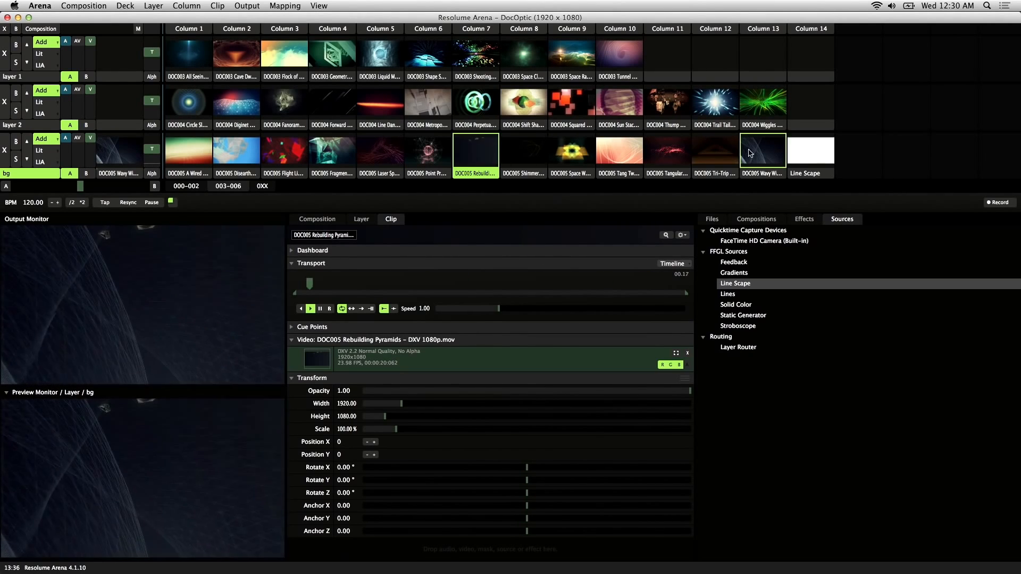
click(771, 154)
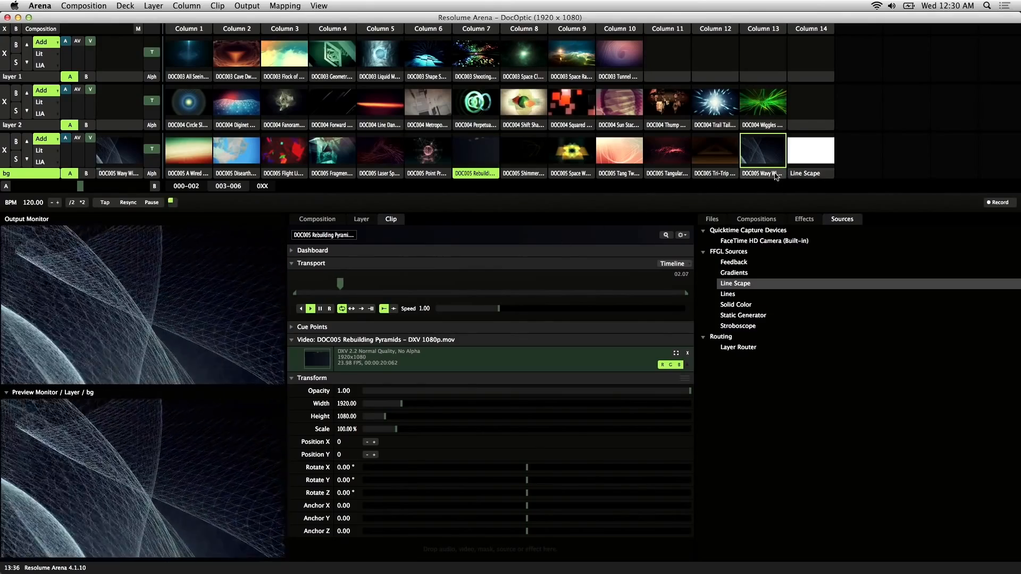
mouse_move(349, 283)
mouse_down()
mouse_move(663, 287)
mouse_move(665, 298)
mouse_up()
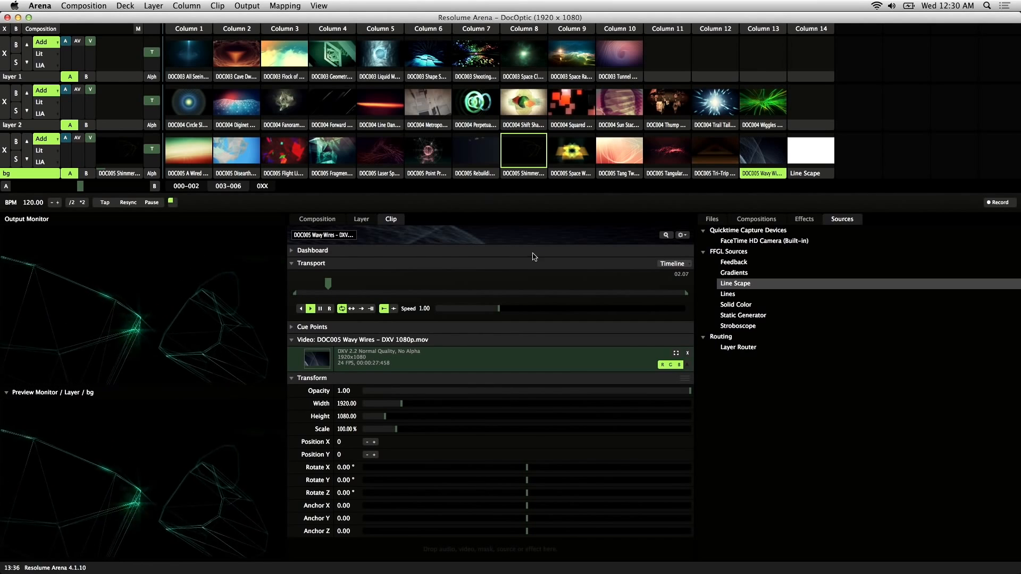
Set DOC005 Fragmentilized's Auto Pilot to Play Previous Clip and trigger it on the bg layer.
click(333, 176)
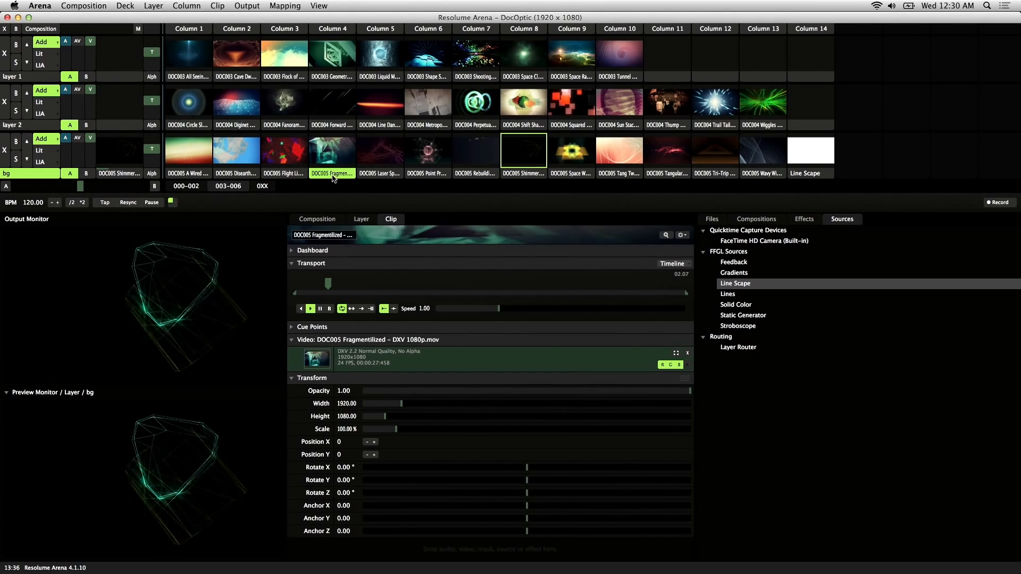
right_click(339, 174)
mouse_move(402, 240)
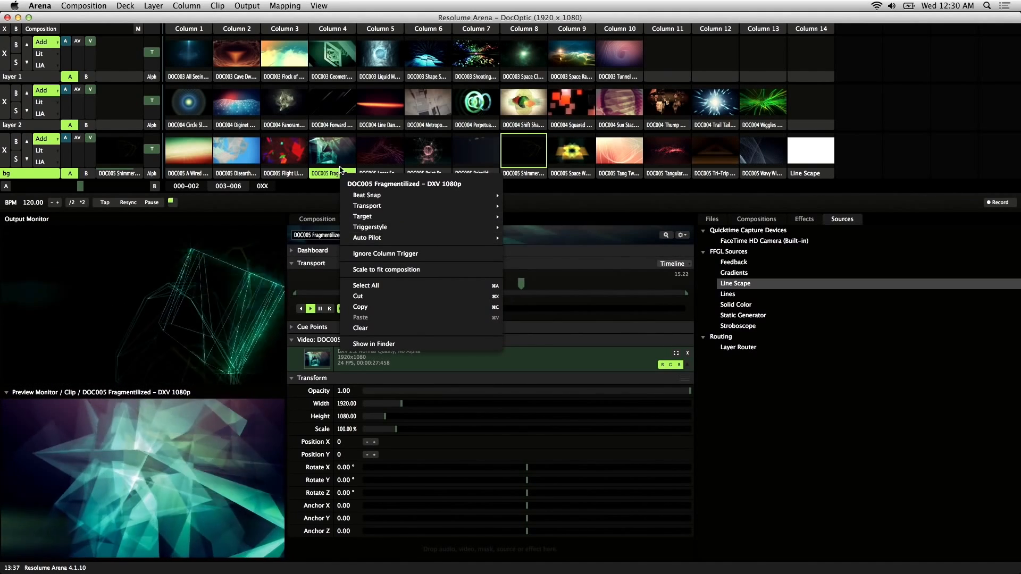
mouse_move(478, 237)
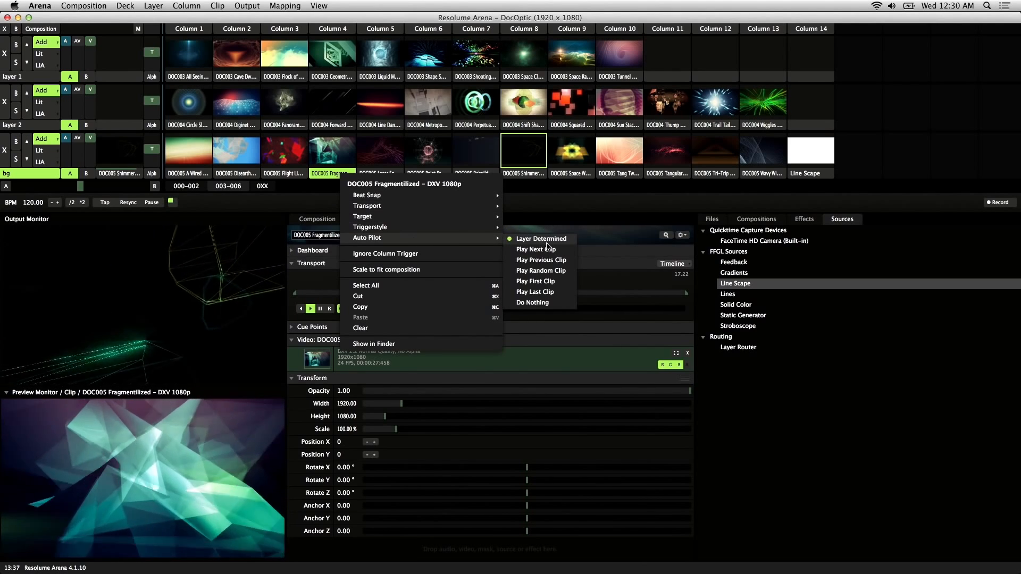
click(553, 260)
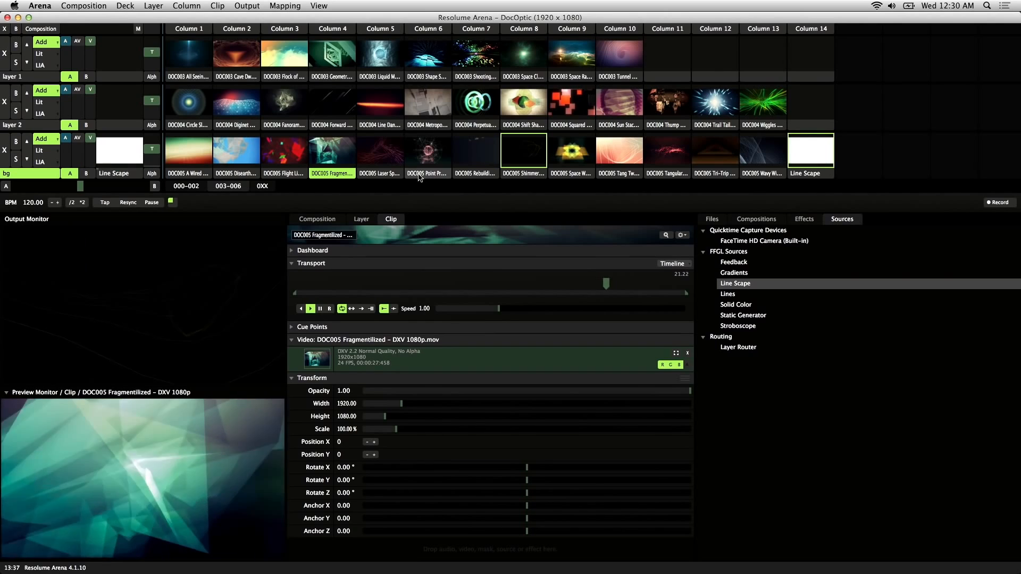
click(333, 158)
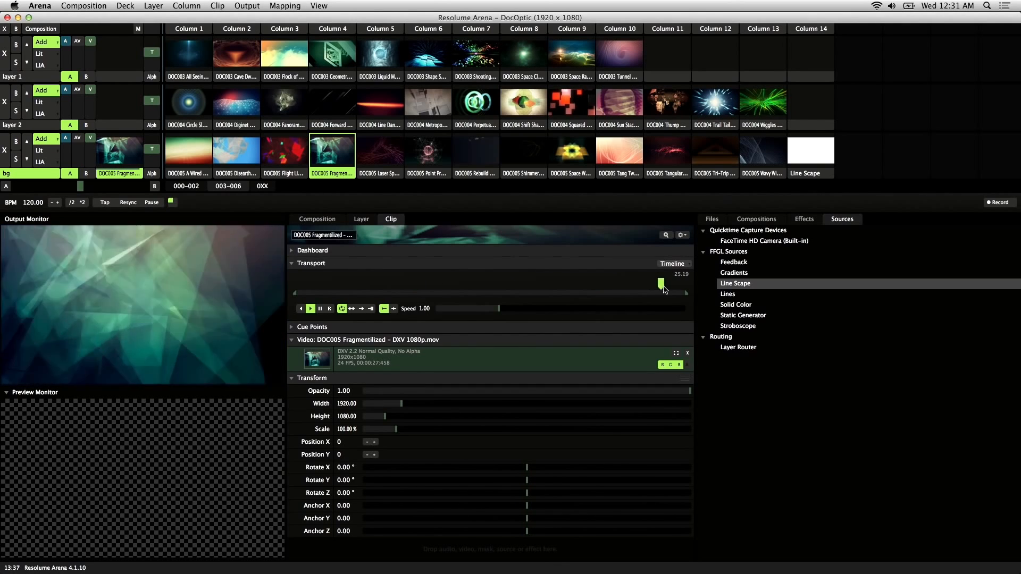
Give DOC005 Flight Light an Auto Pilot action, then jump its playback close to the end.
click(272, 155)
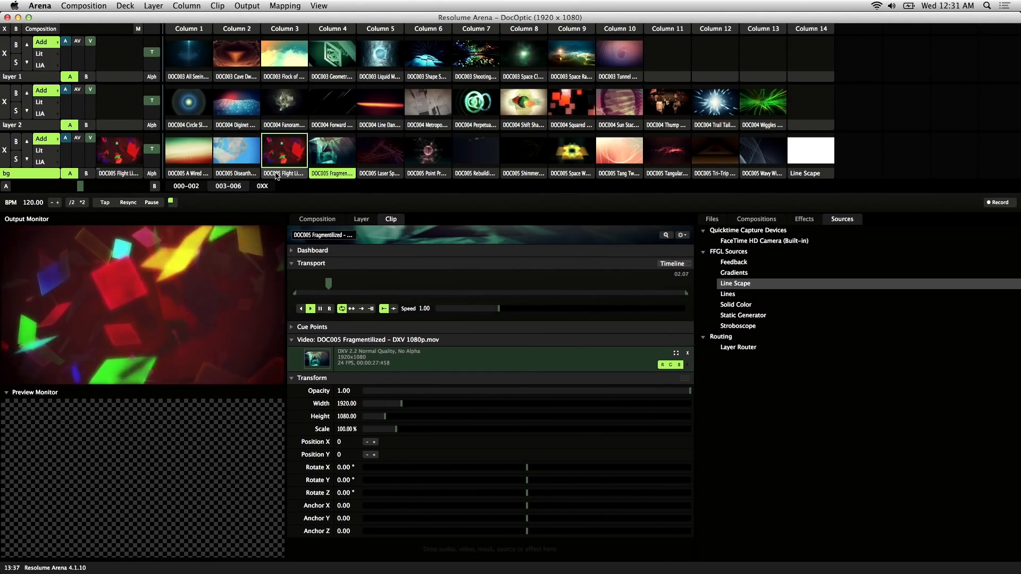
click(292, 176)
right_click(293, 175)
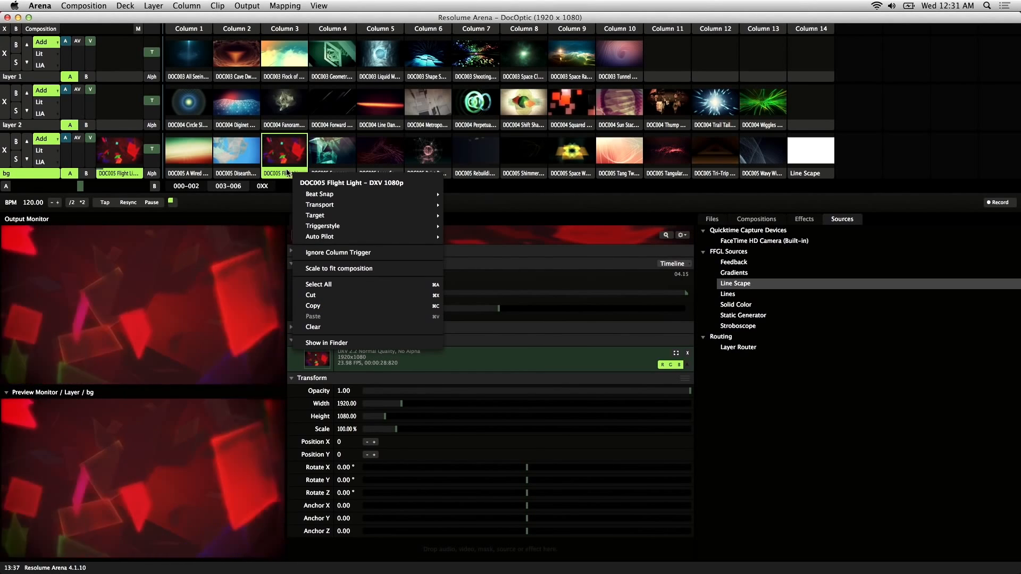
mouse_move(361, 236)
click(473, 270)
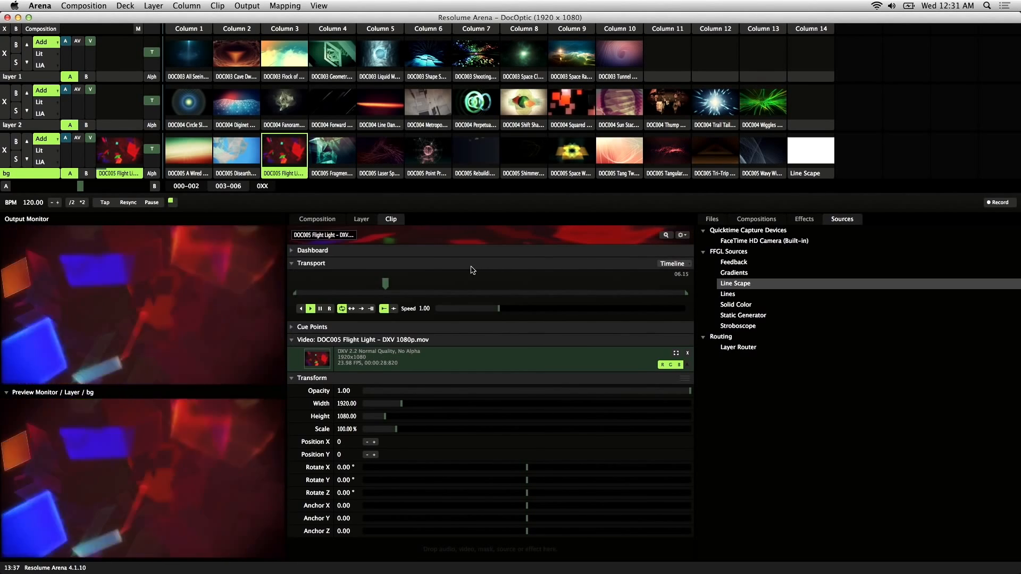
click(644, 289)
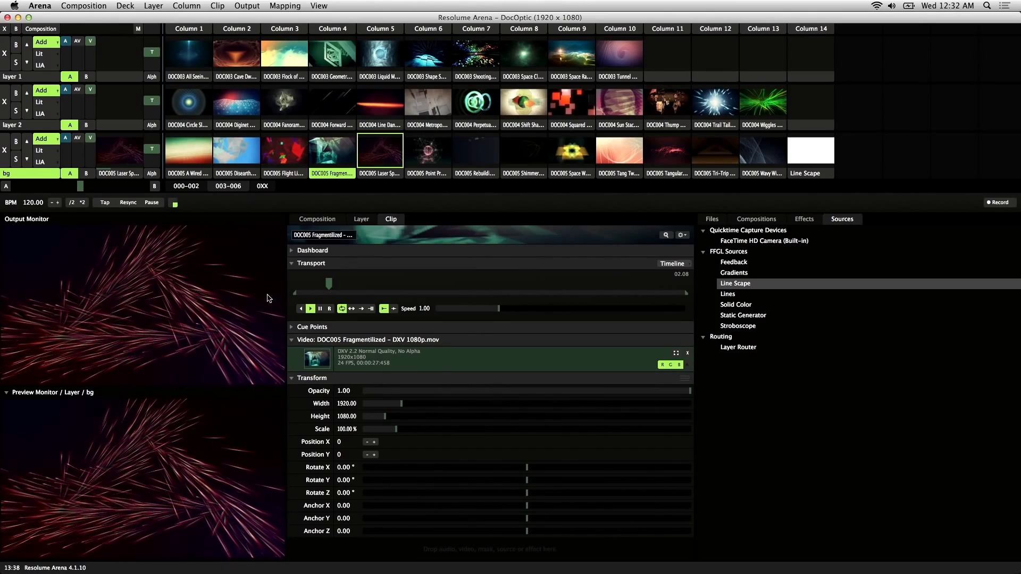
Select Laser Spray, play Line Scape then DOC005 Flight Light, and send output full screen.
click(379, 173)
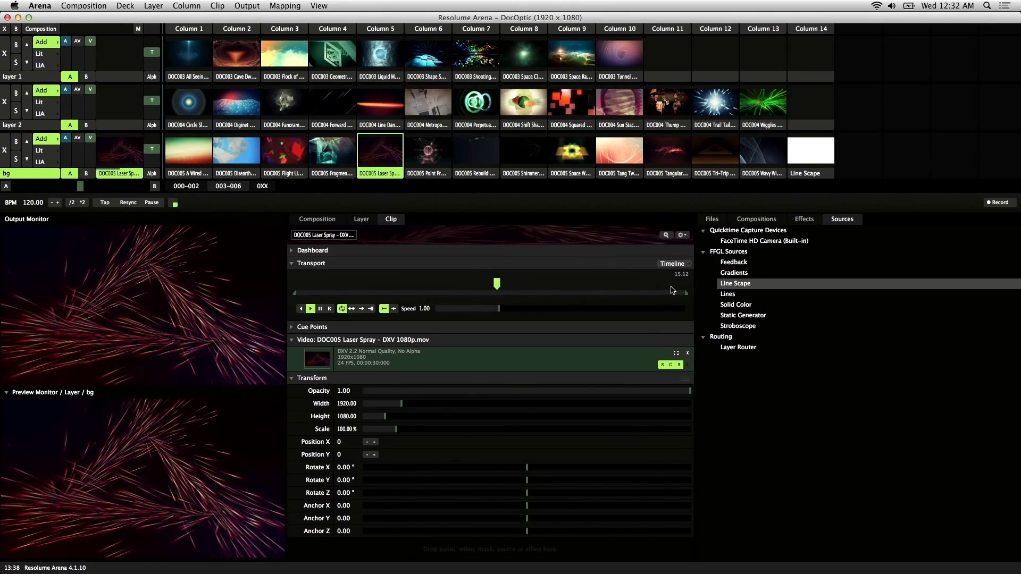
click(806, 157)
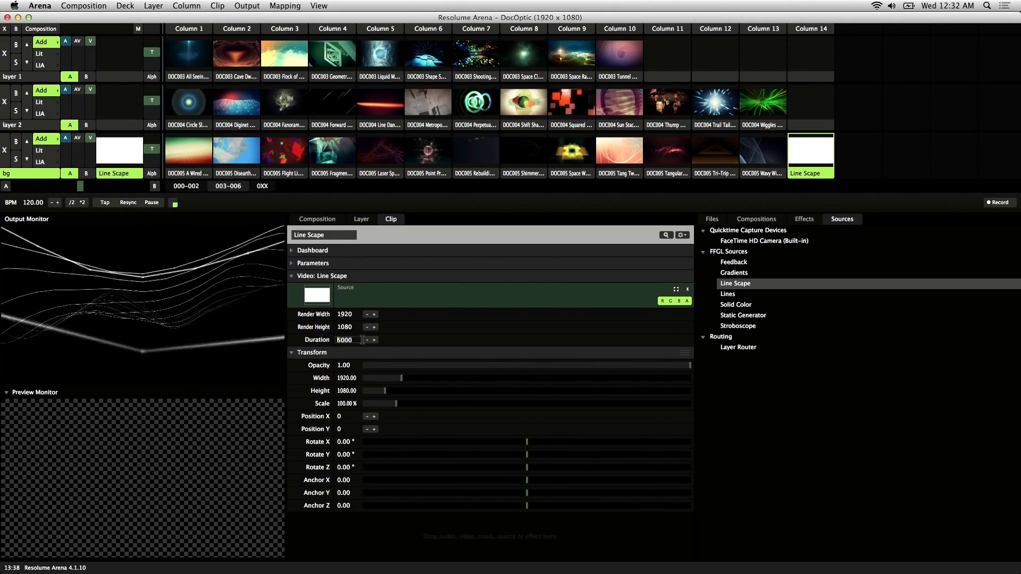
click(299, 160)
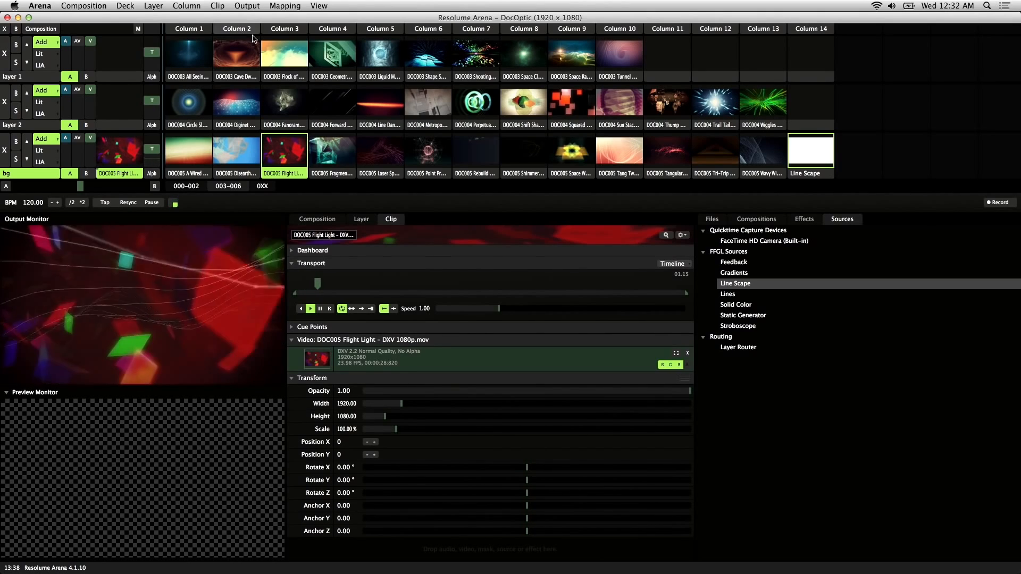
click(248, 5)
click(289, 56)
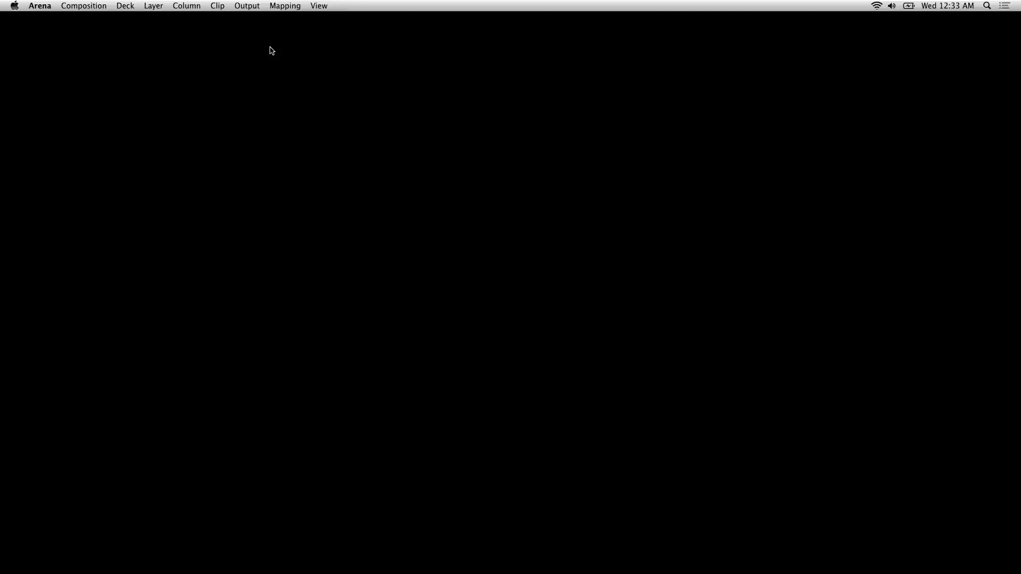